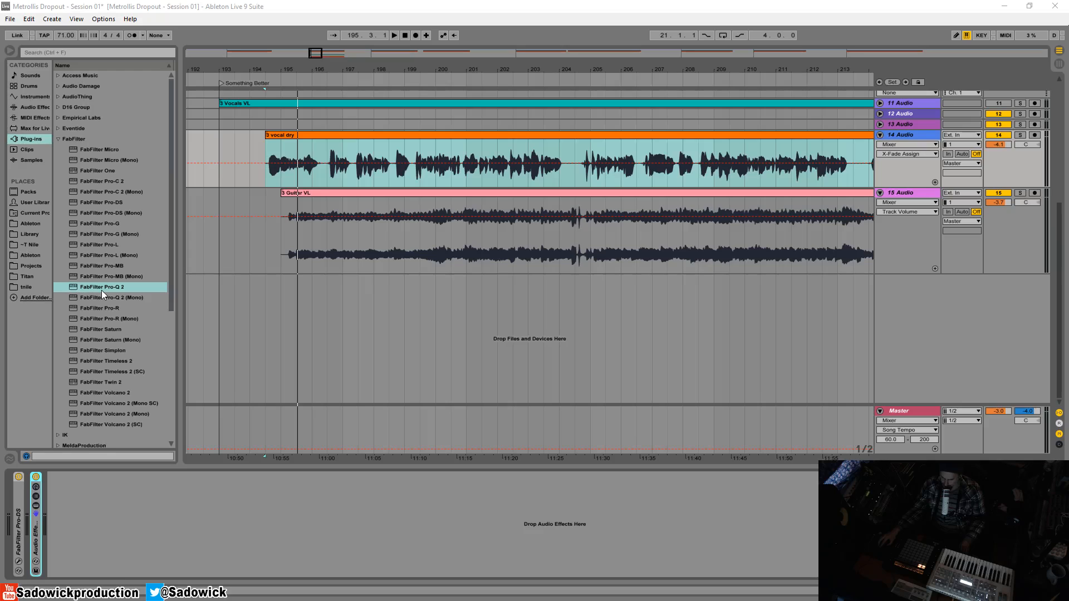
- Expand the vocal track's Audio Effect Rack to reveal its CLA-2A Stereo and FabFilter Pro plug-ins
left_click(20, 502)
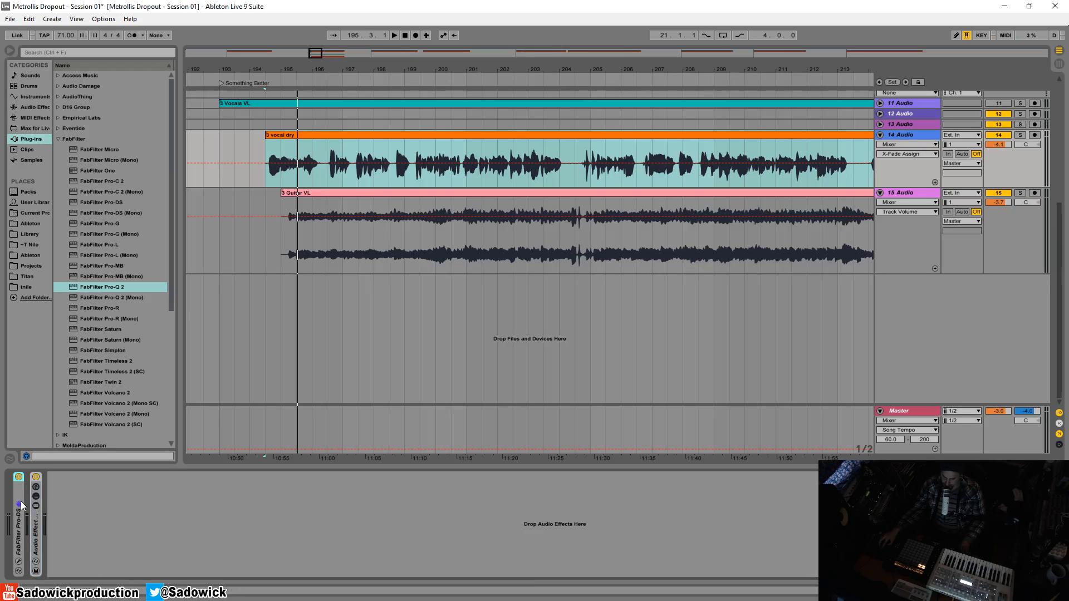
double_click(41, 532)
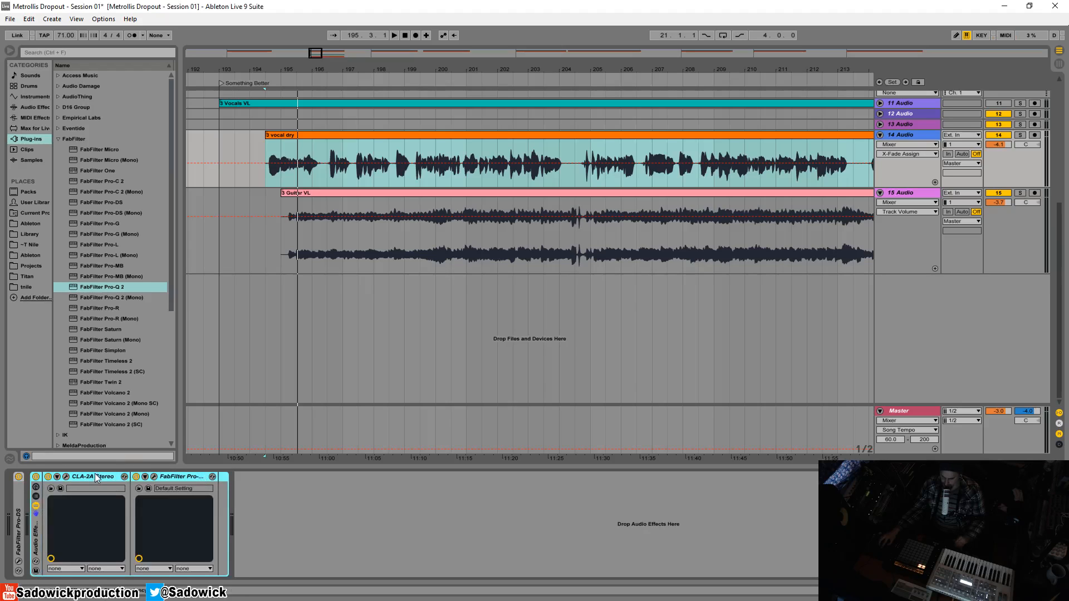
left_click(66, 477)
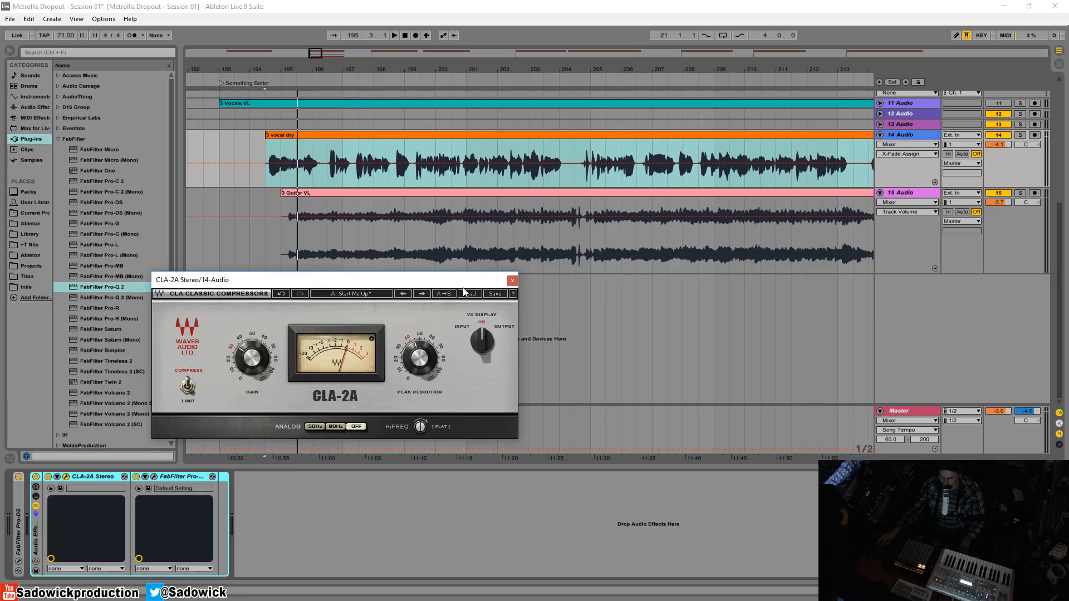
left_click(512, 281)
left_click(154, 476)
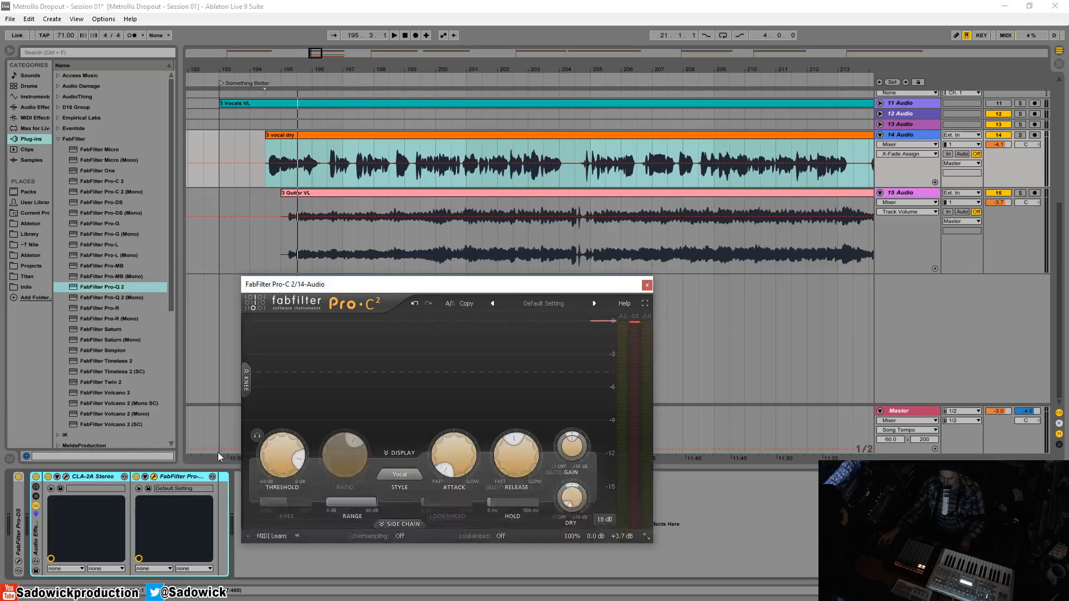
left_click_drag(426, 286, 380, 241)
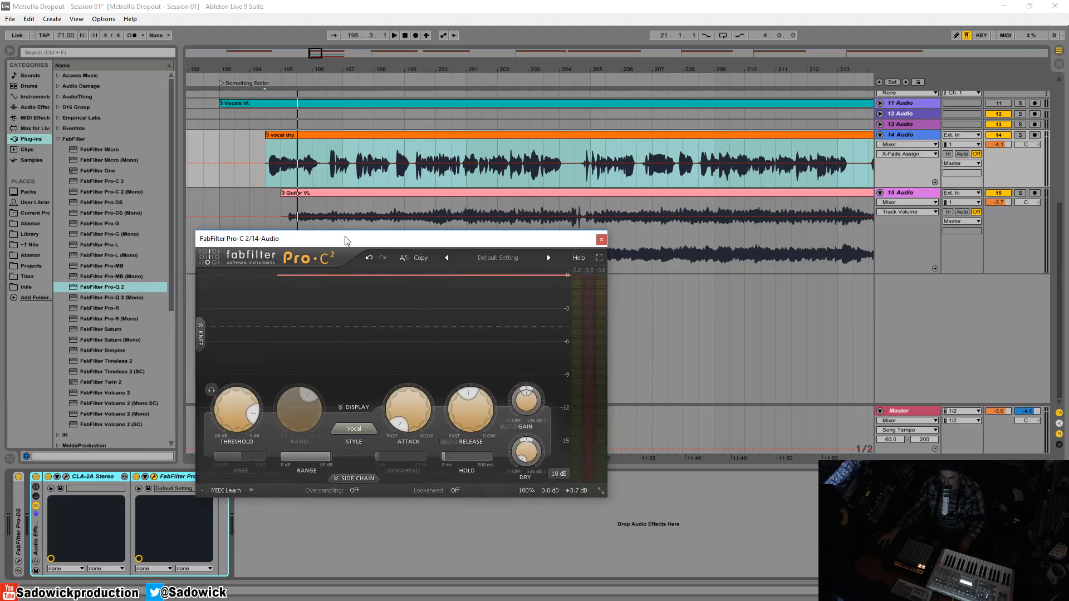
left_click_drag(357, 244, 318, 252)
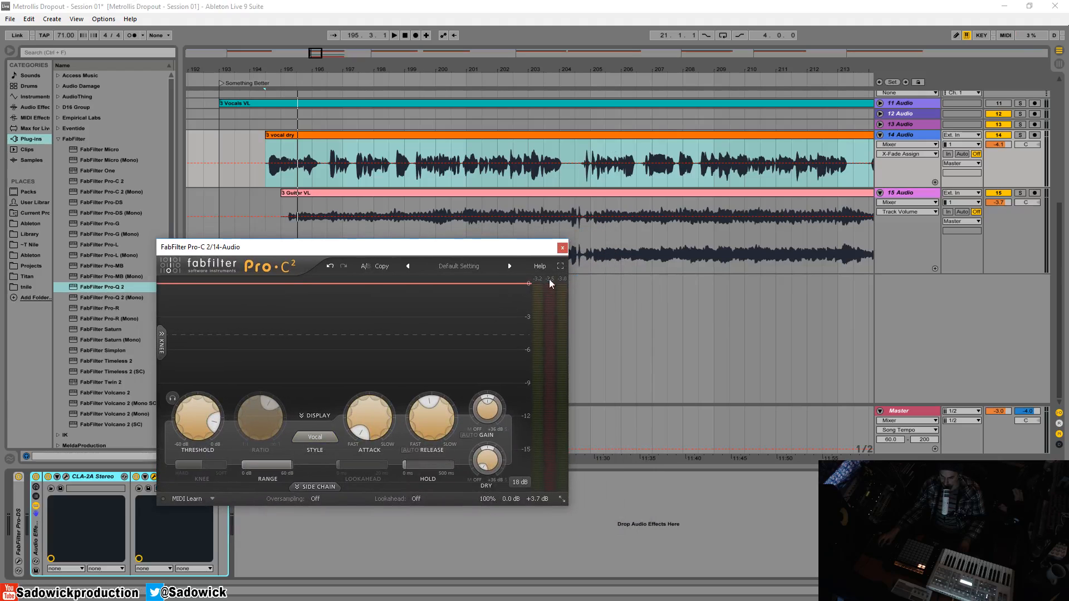
left_click(563, 248)
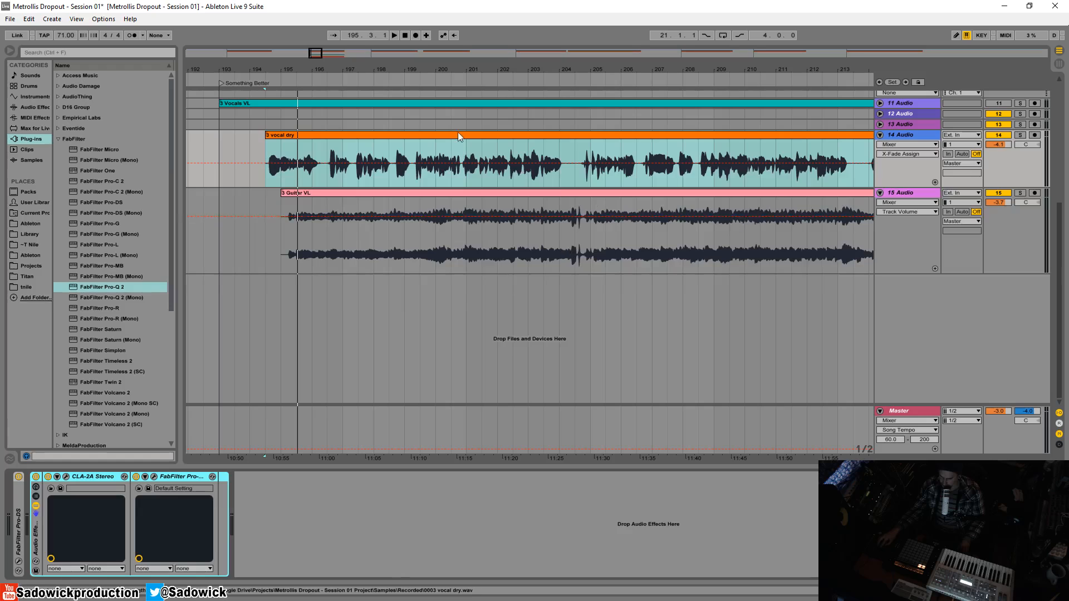
- Collapse the effect rack and add FabFilter Pro-Q 2 after it on the 14-Audio track
double_click(35, 543)
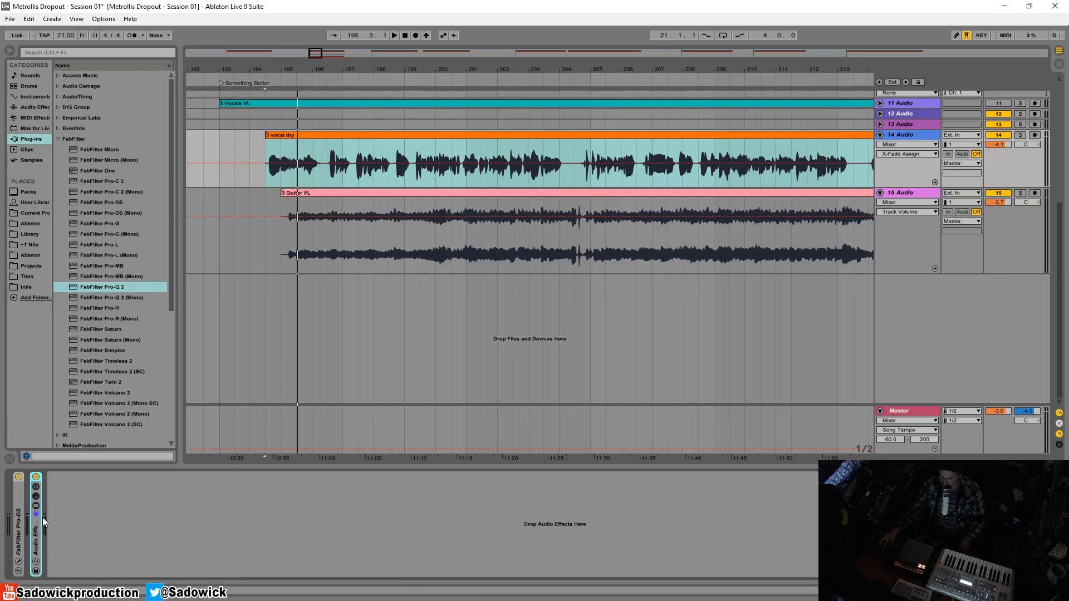
left_click(102, 287)
left_click_drag(102, 286, 137, 483)
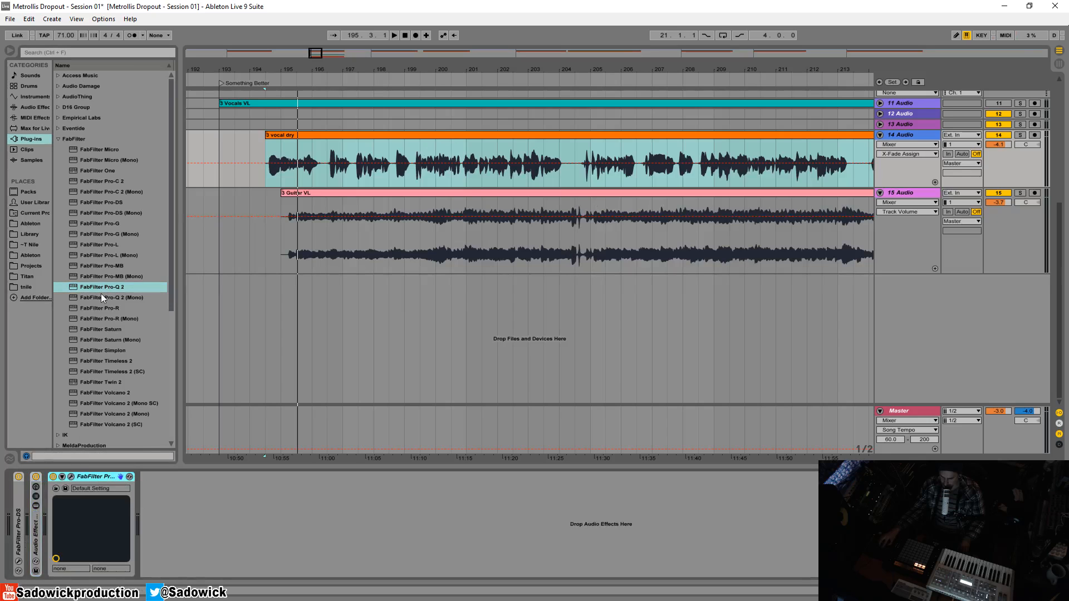
- Open the Pro-Q 2 editor showing its flat curve and position the window on screen
left_click(71, 477)
left_click_drag(390, 248, 303, 228)
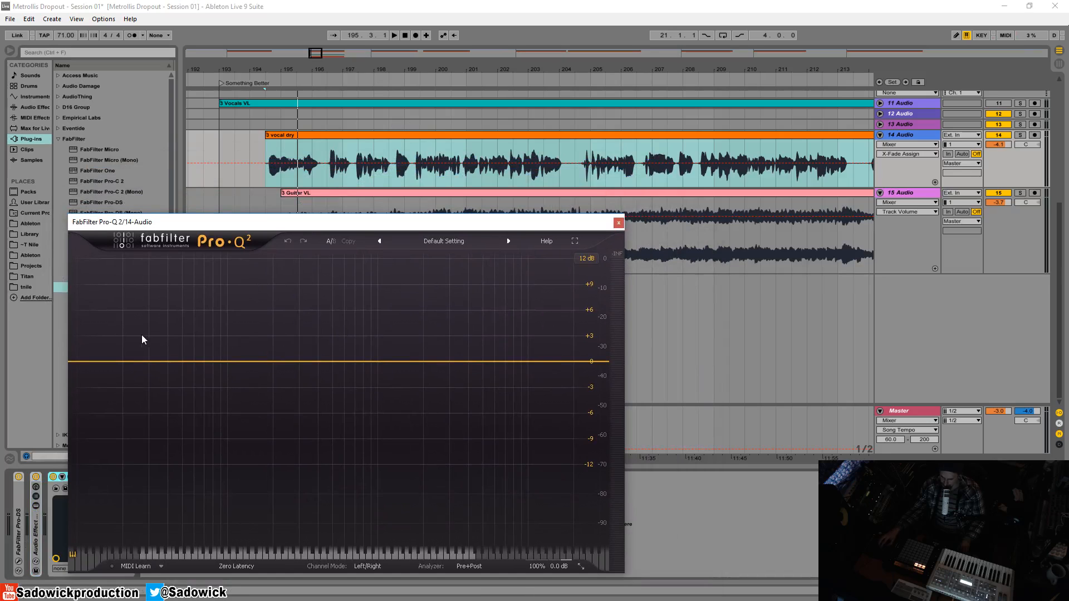
left_click_drag(277, 211, 280, 195)
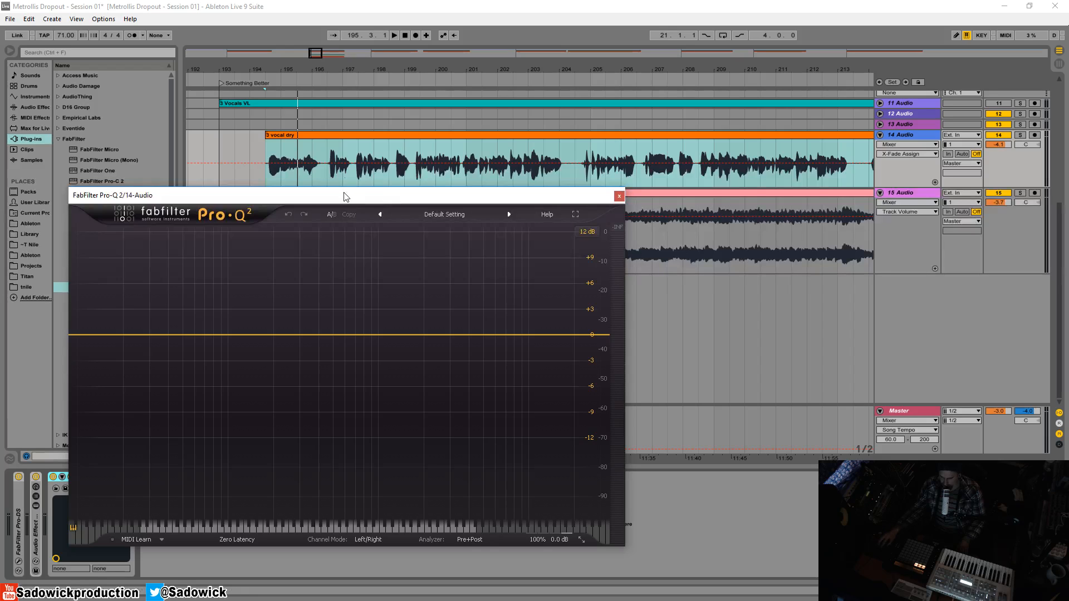
left_click_drag(366, 203, 615, 205)
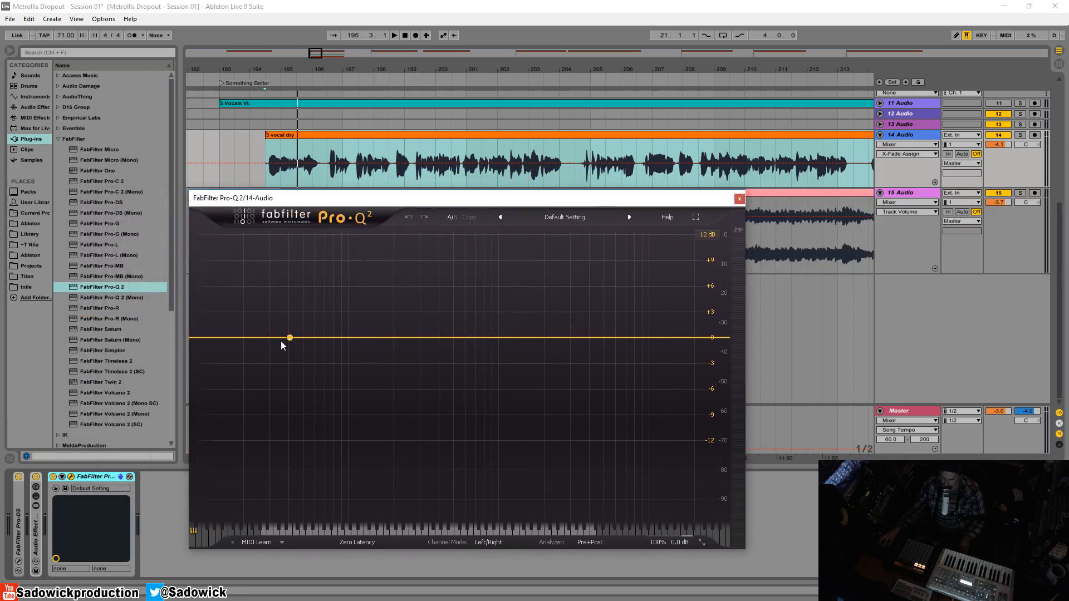
- Add a 12 dB/oct low-cut band at about 51 Hz, Q near 1.05, and start playback at bar 199
left_click_drag(265, 339, 260, 339)
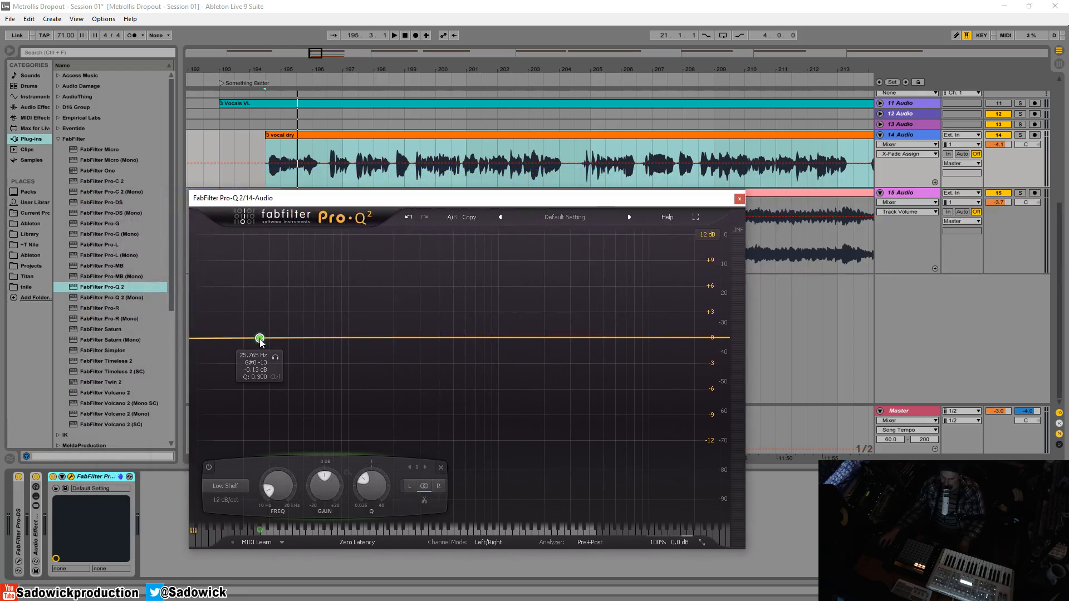
left_click(225, 486)
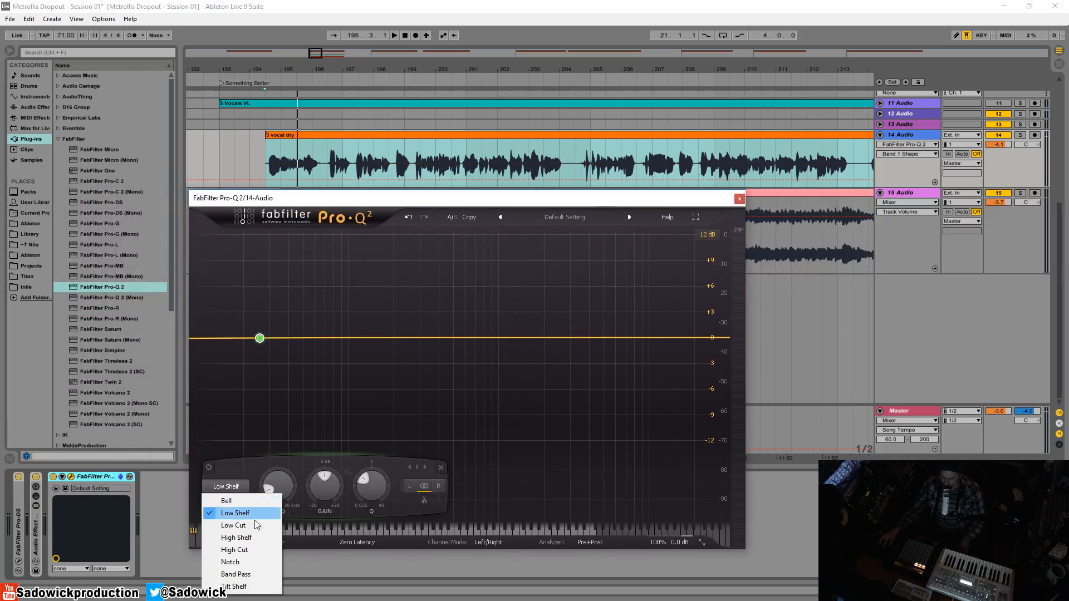
left_click(233, 525)
left_click_drag(259, 426, 266, 336)
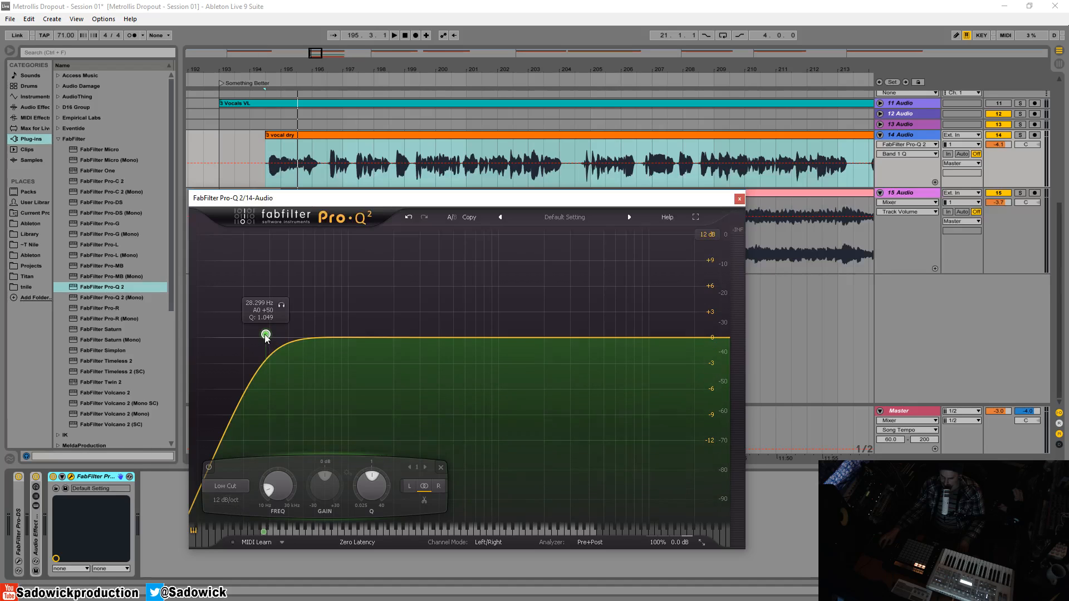
left_click_drag(266, 337, 305, 338)
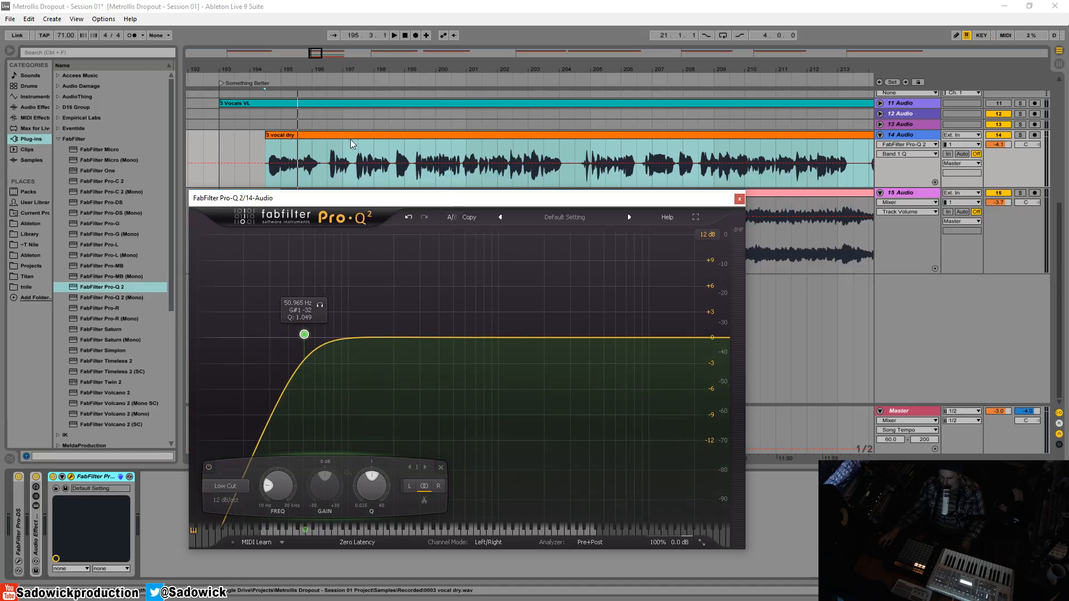
left_click(420, 150)
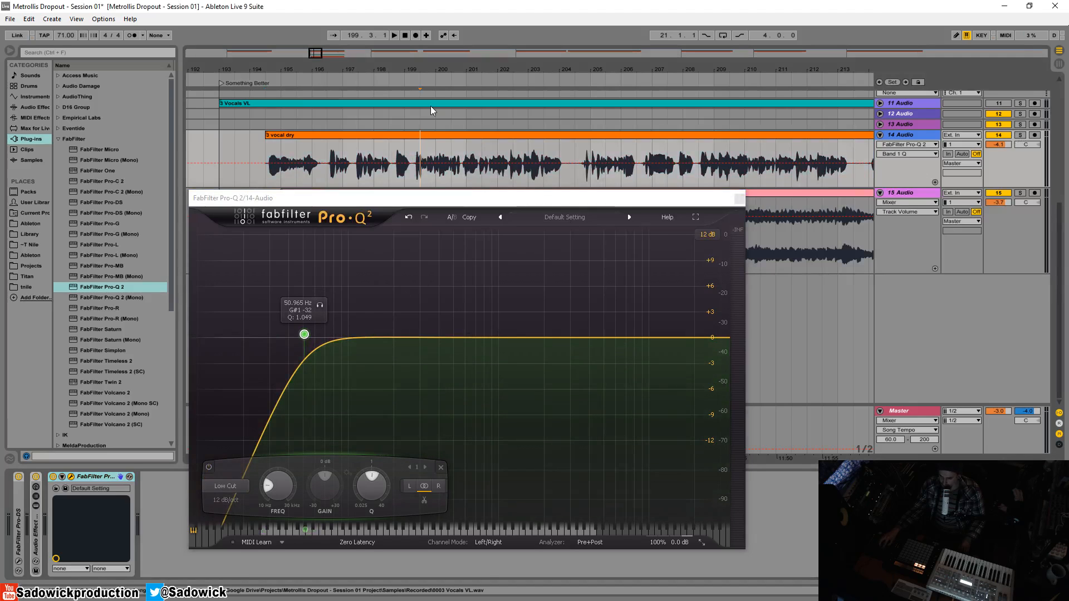
- Audition the vocal through the low cut, then move the playback start back to bar 195
key("space")
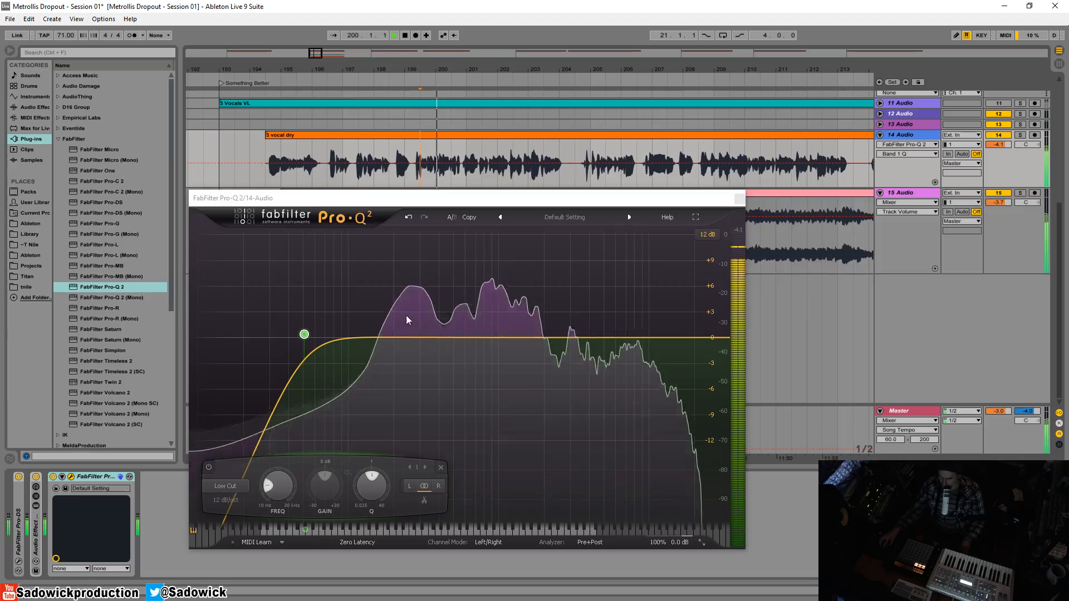
key("space")
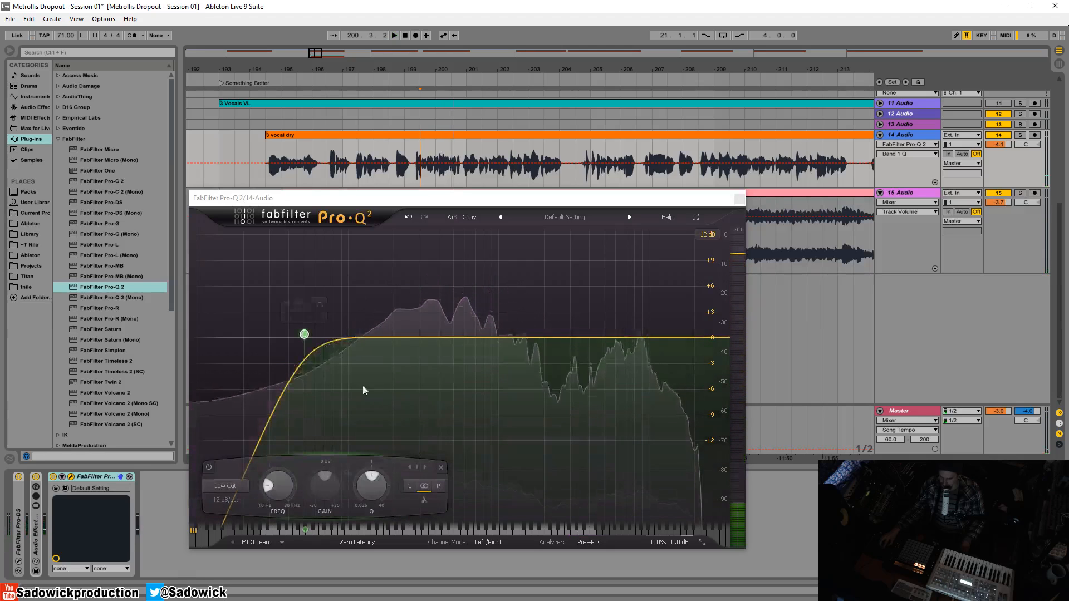
mouse_move(306, 342)
left_click(289, 151)
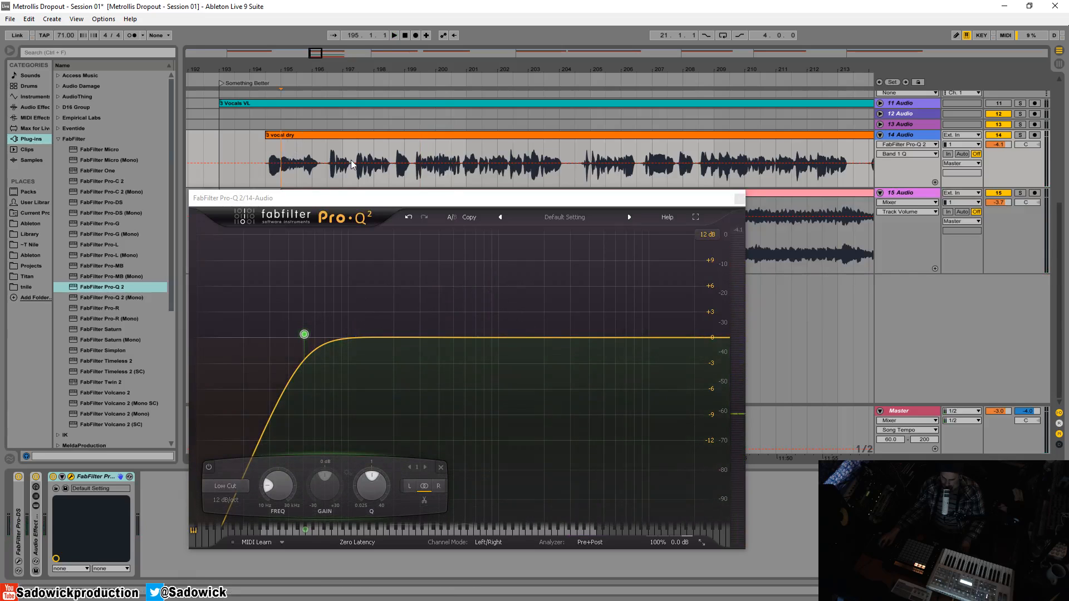
- While playing, raise the low cut to about 116.5 Hz and steepen it to 18 dB/oct
mouse_move(305, 339)
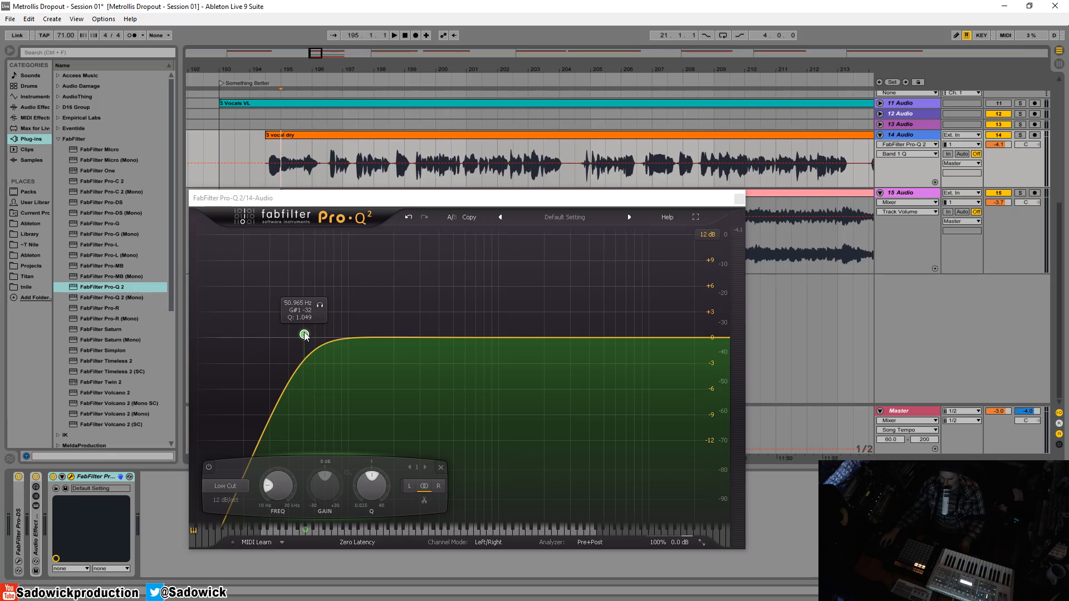
key("space")
left_click_drag(305, 336, 361, 332)
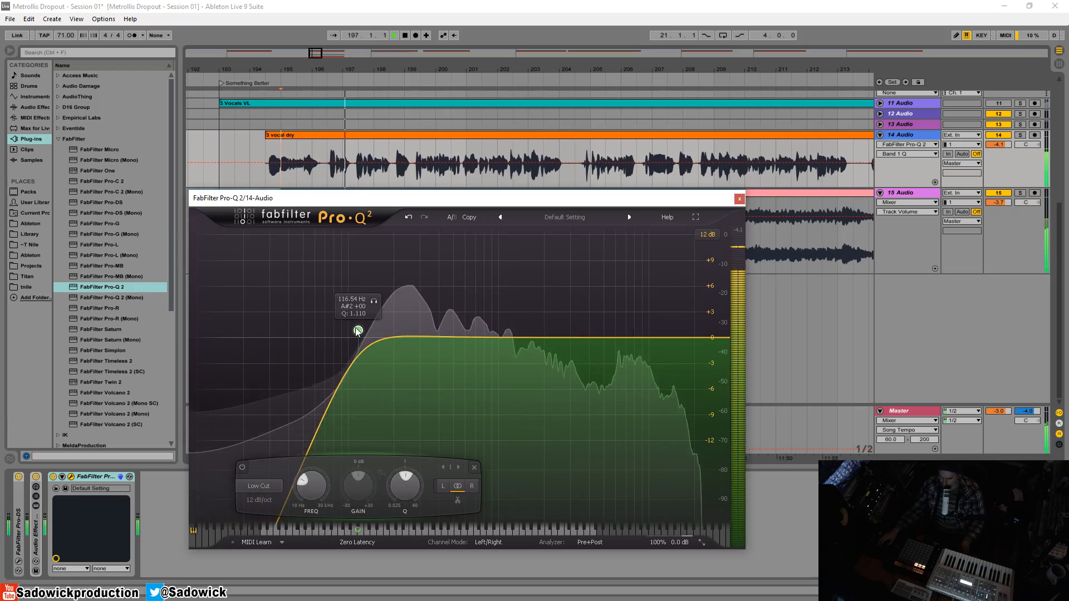
key("space")
left_click(360, 332, "alt+shift")
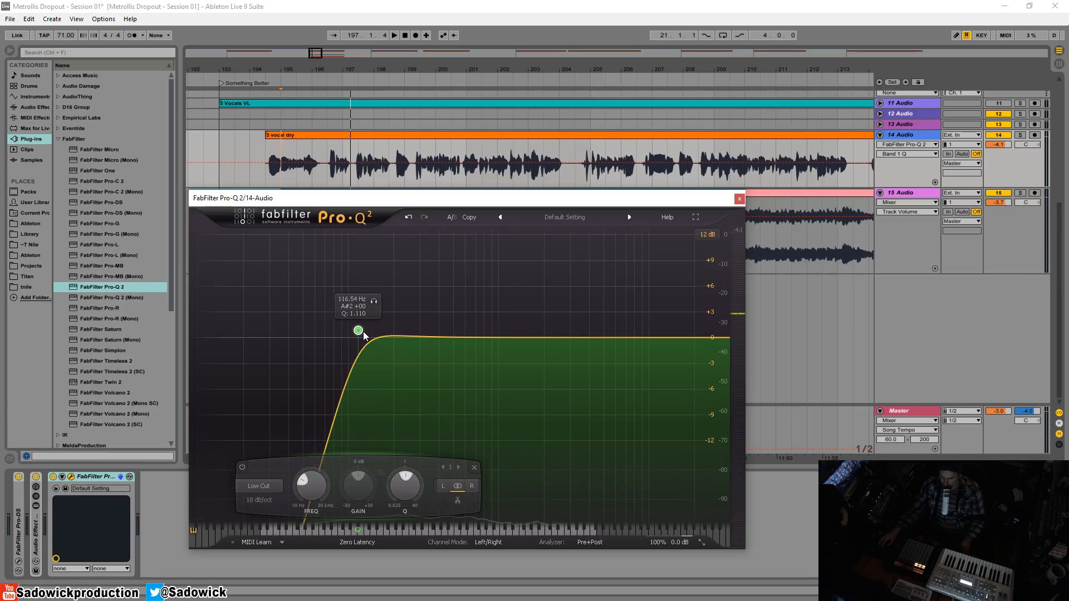
- Try the low cut at 24 dB/oct, sweeping it from about 135 Hz up to 324 Hz while auditioning
left_click(259, 500)
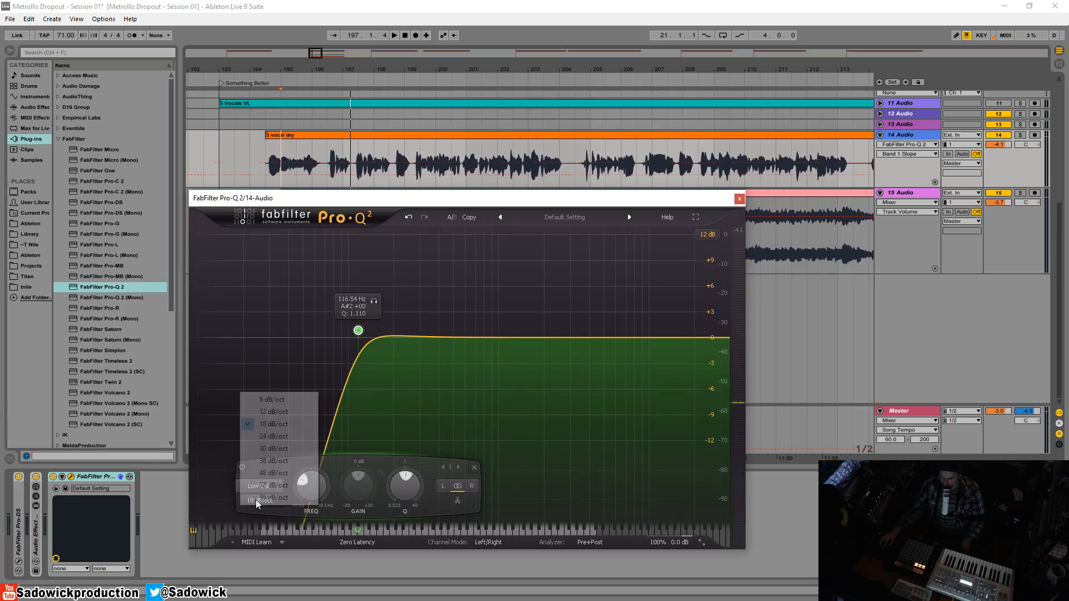
left_click(278, 435)
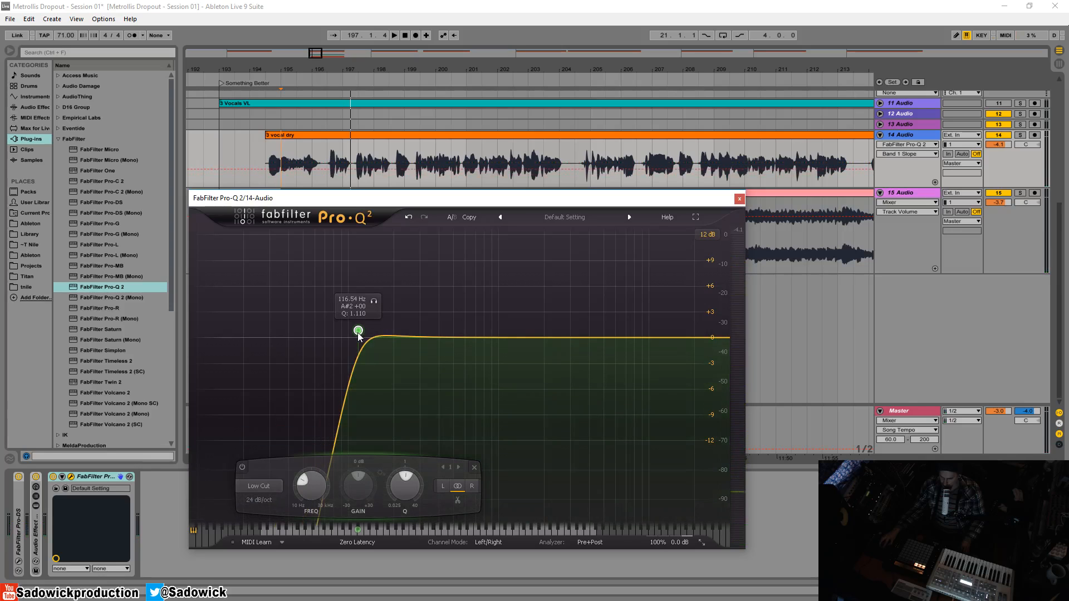
key("space")
left_click_drag(365, 330, 415, 336)
key("space")
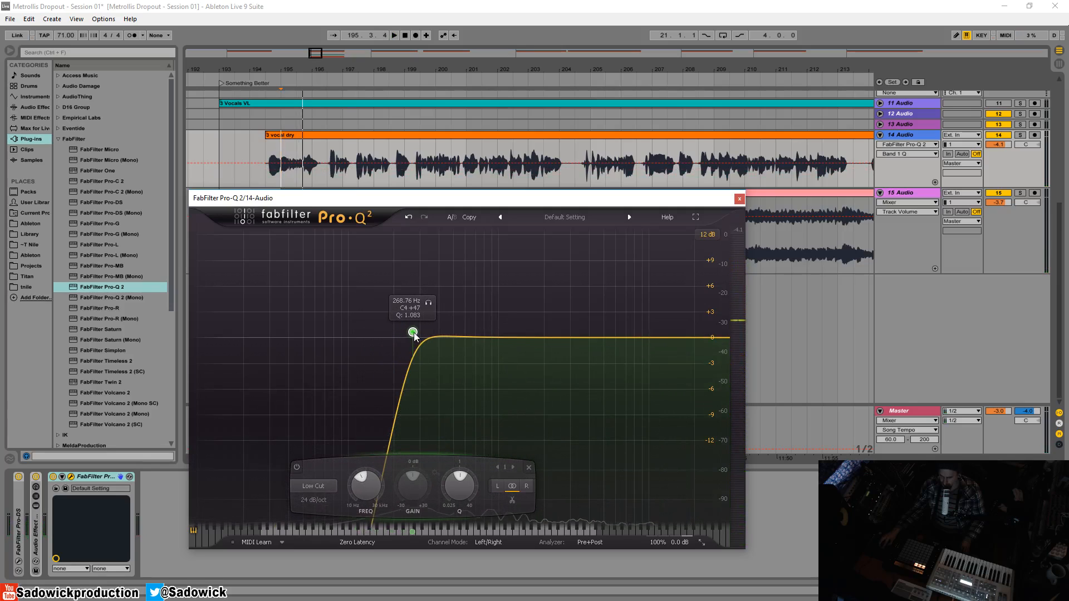
left_click_drag(415, 336, 427, 338)
key("space")
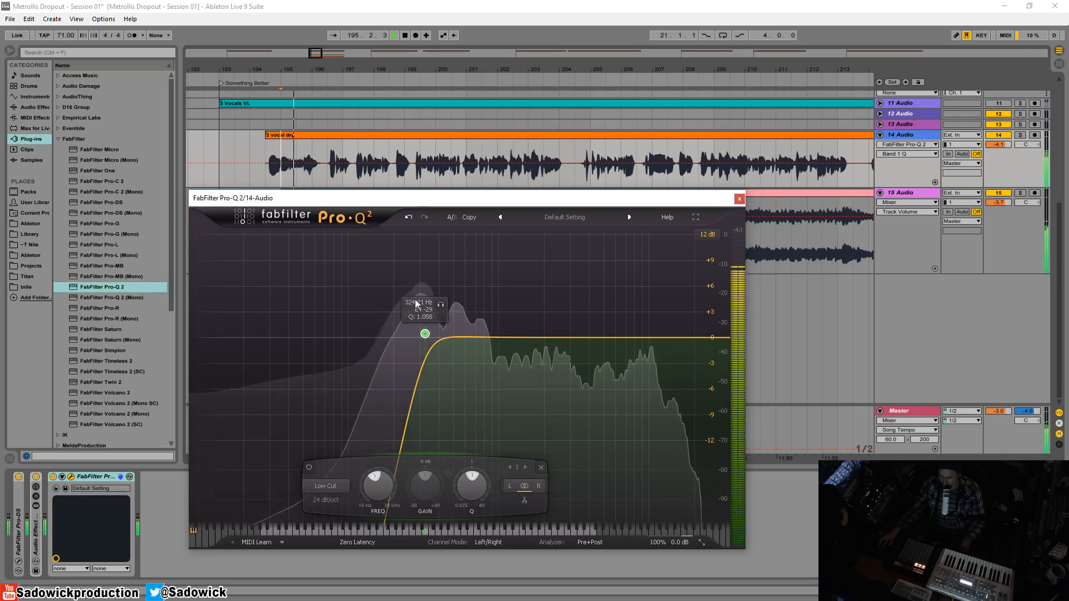
key("space")
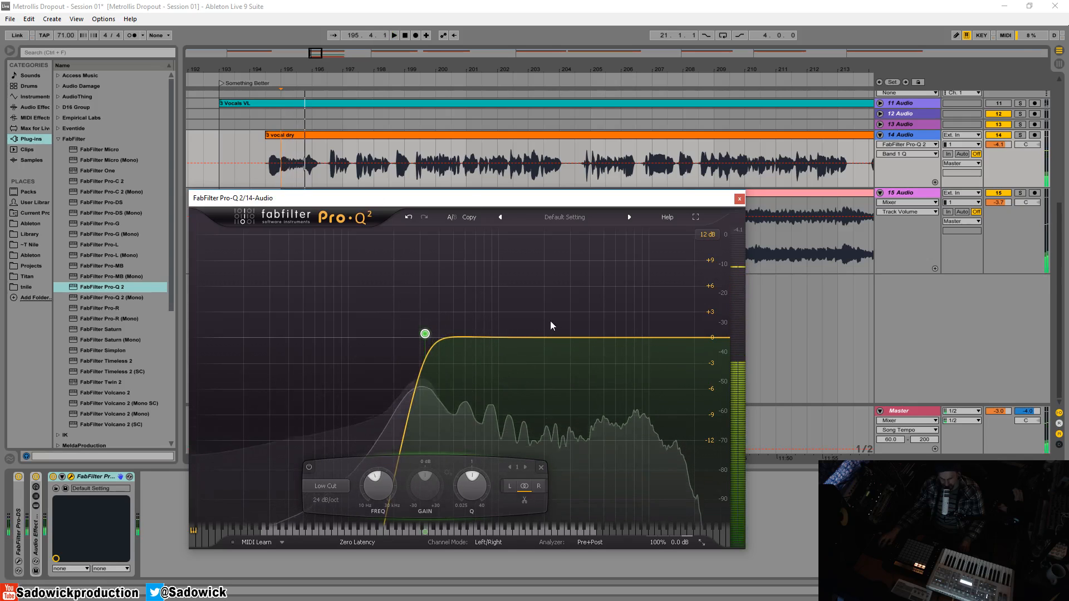
- Pull the low cut back to about 148 Hz, try 230 Hz, then settle near 164 Hz while listening
key("space")
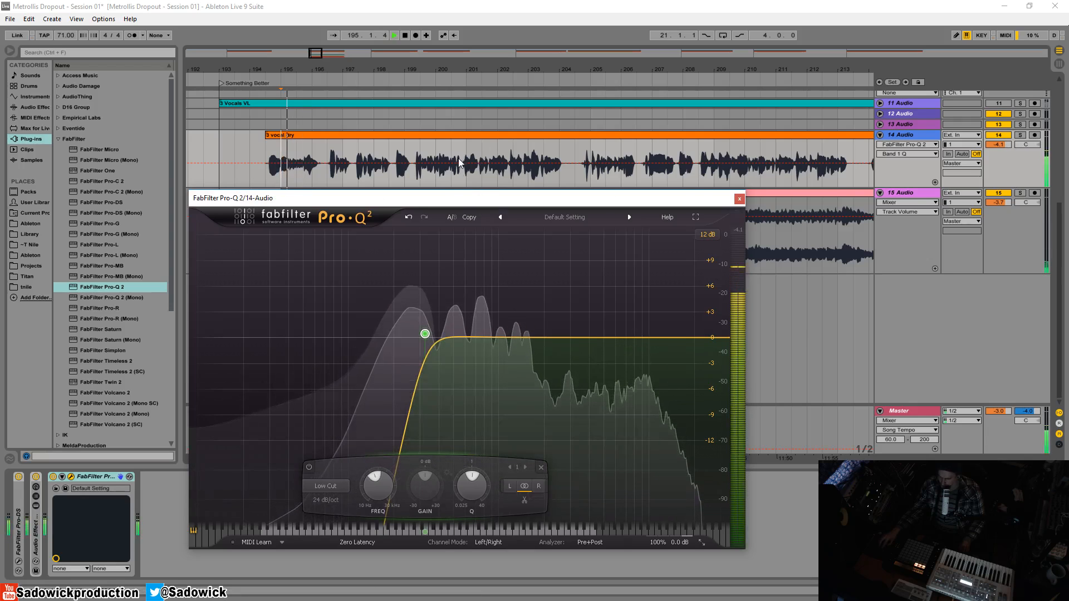
left_click_drag(425, 334, 361, 335)
key("space")
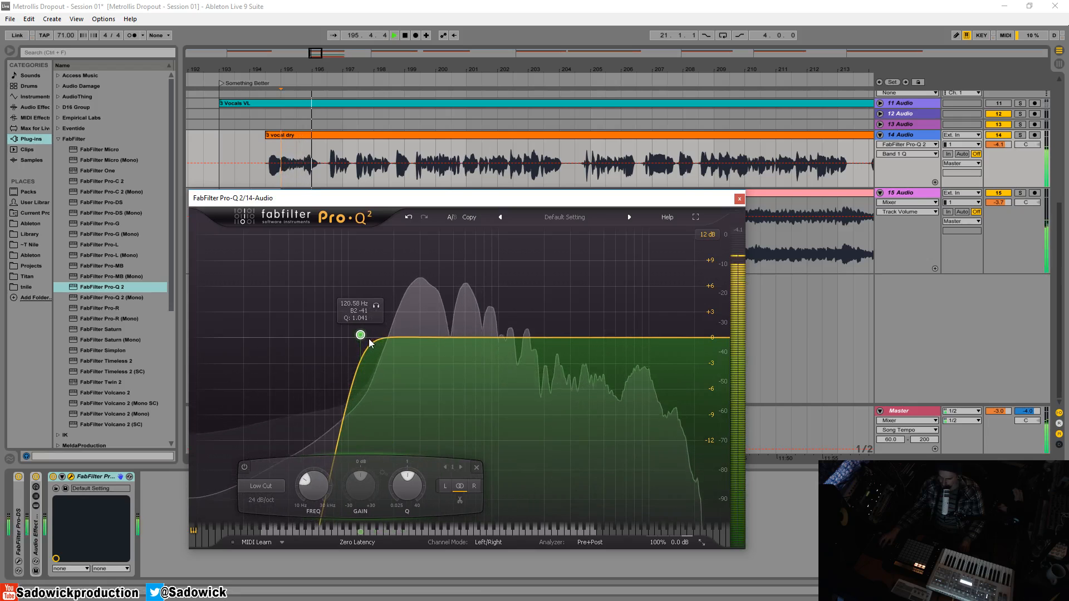
scroll(361, 335, "down", 3)
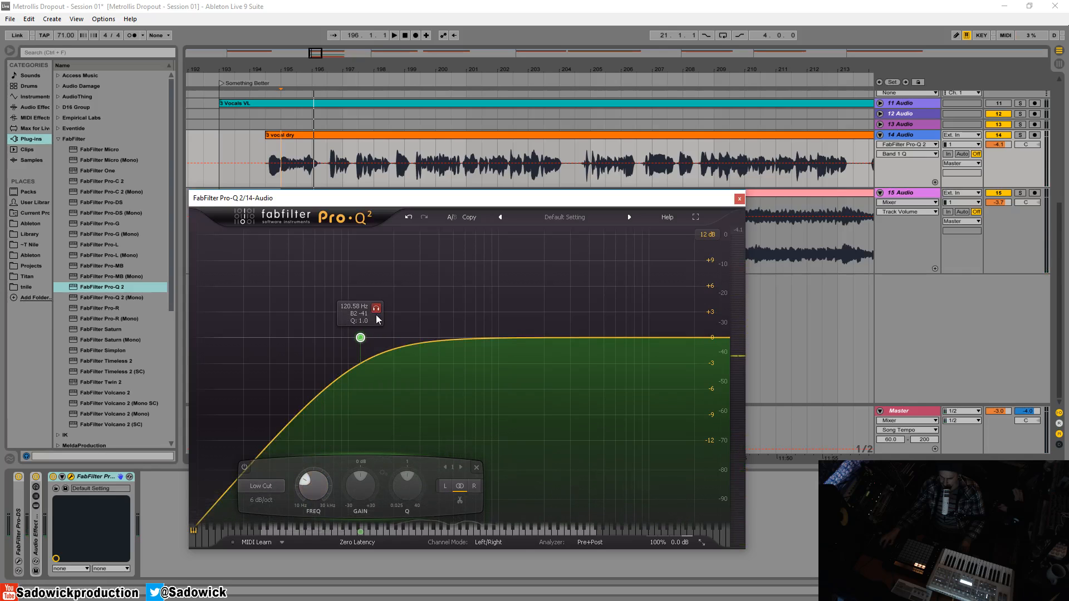
left_click_drag(360, 336, 403, 337)
key("space")
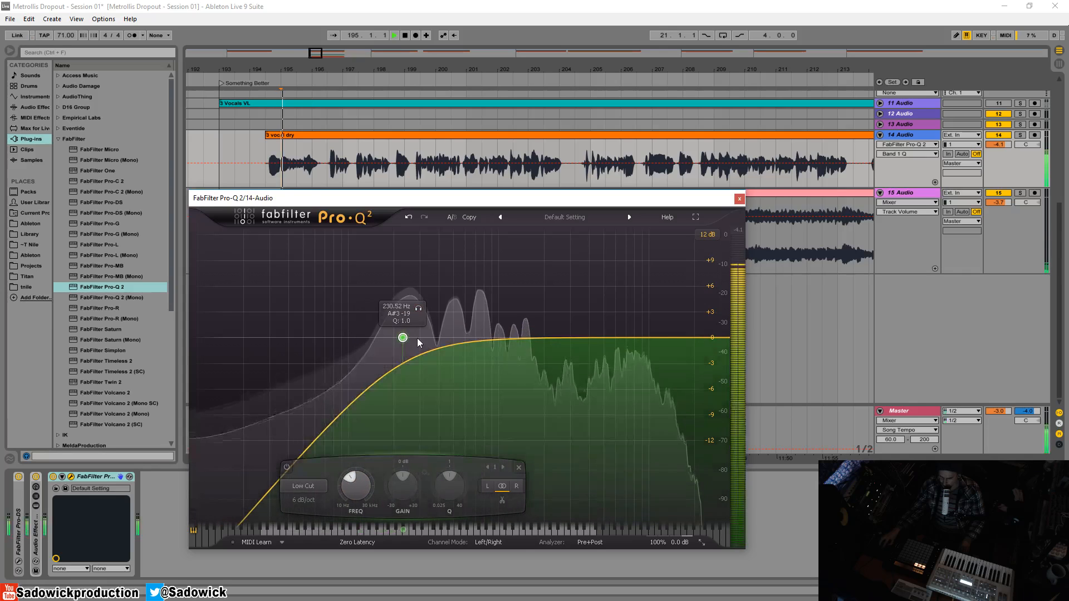
left_click_drag(403, 338, 380, 337)
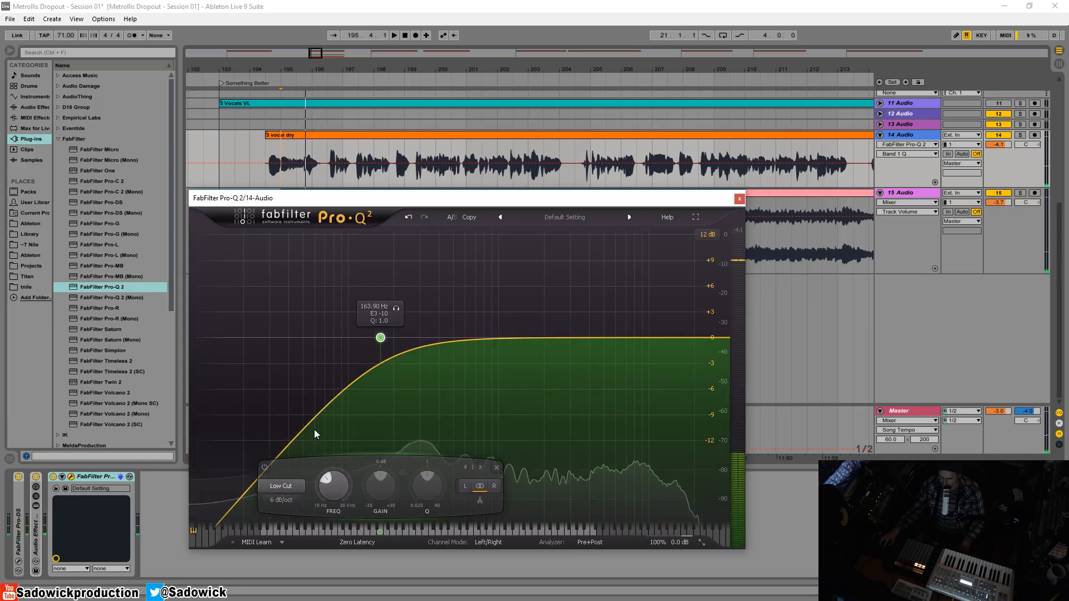
- Switch the low cut to 12 dB/oct at about 180 Hz and audition the result
left_click(282, 500)
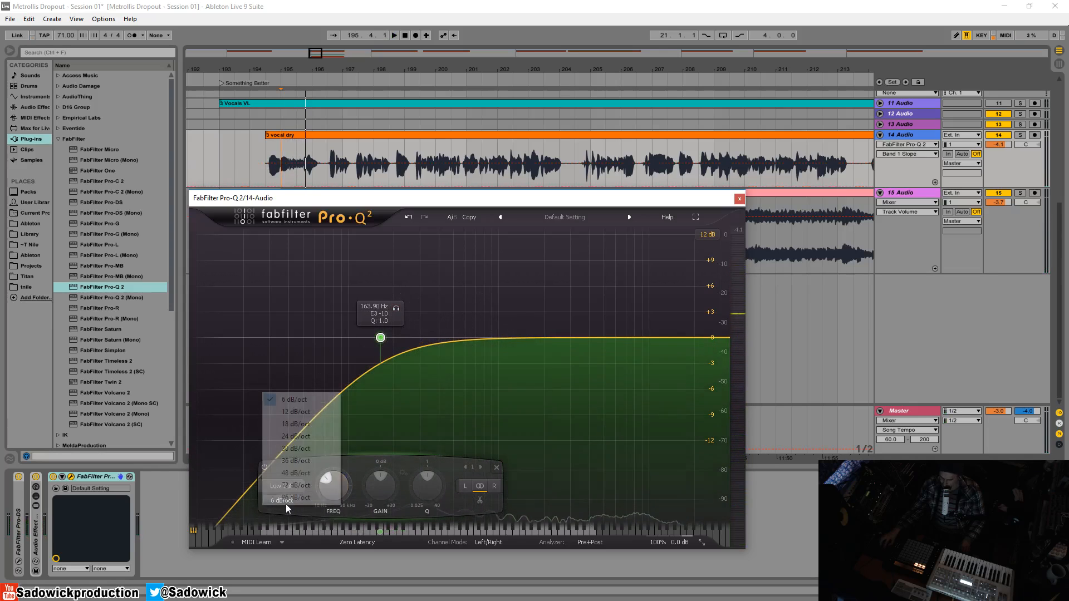
left_click(295, 412)
mouse_move(380, 338)
left_mouse_down()
mouse_move(367, 337)
mouse_move(414, 334)
mouse_move(386, 333)
left_mouse_up()
key("space")
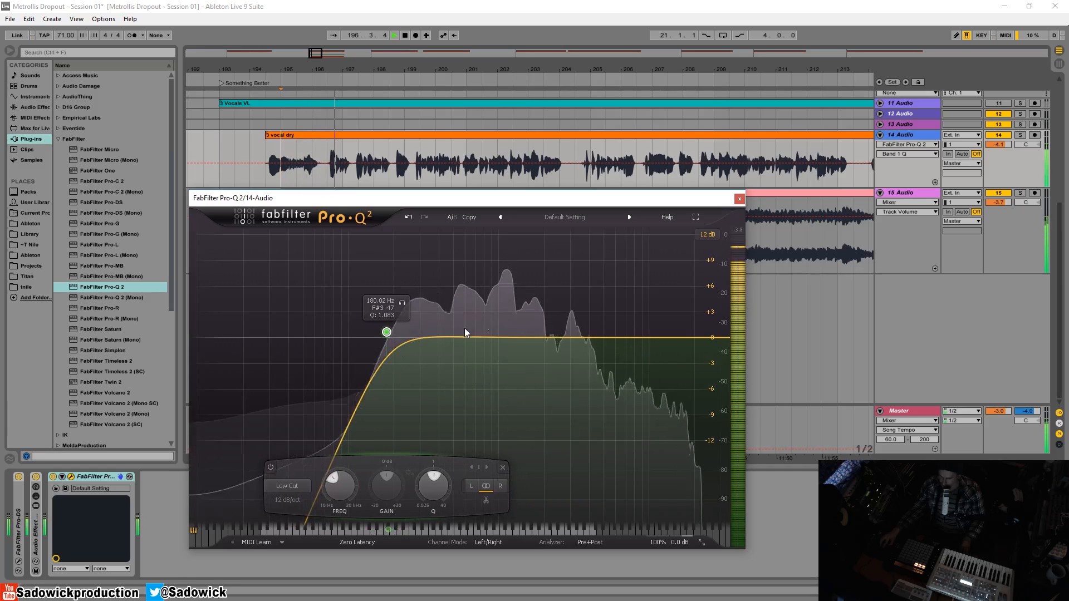
key("space")
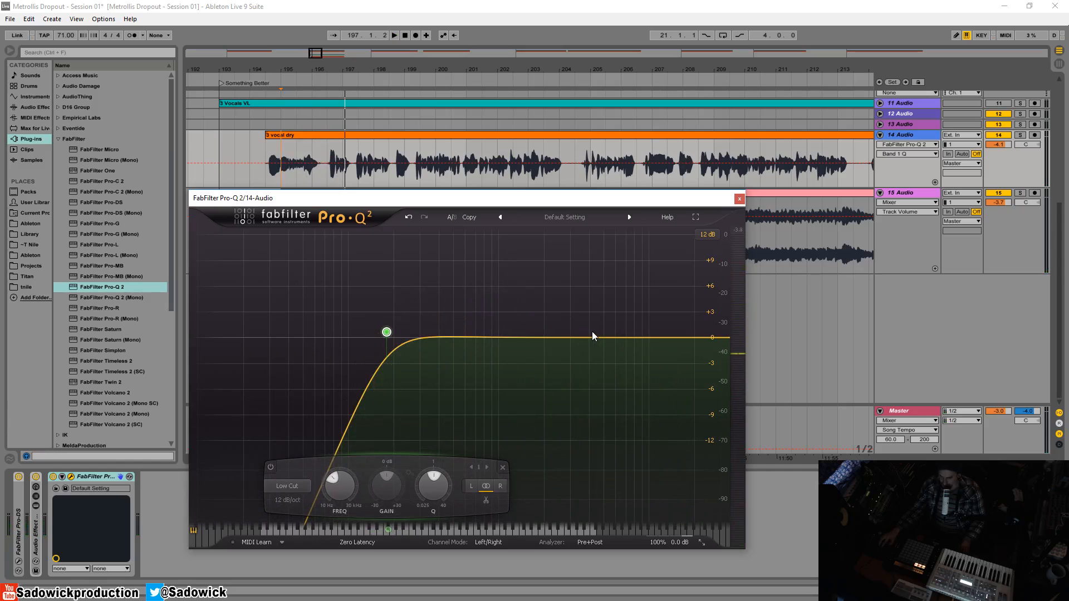
- Add band 2 to the EQ curve as a high shelf and place it near 2900 Hz
left_click(621, 337)
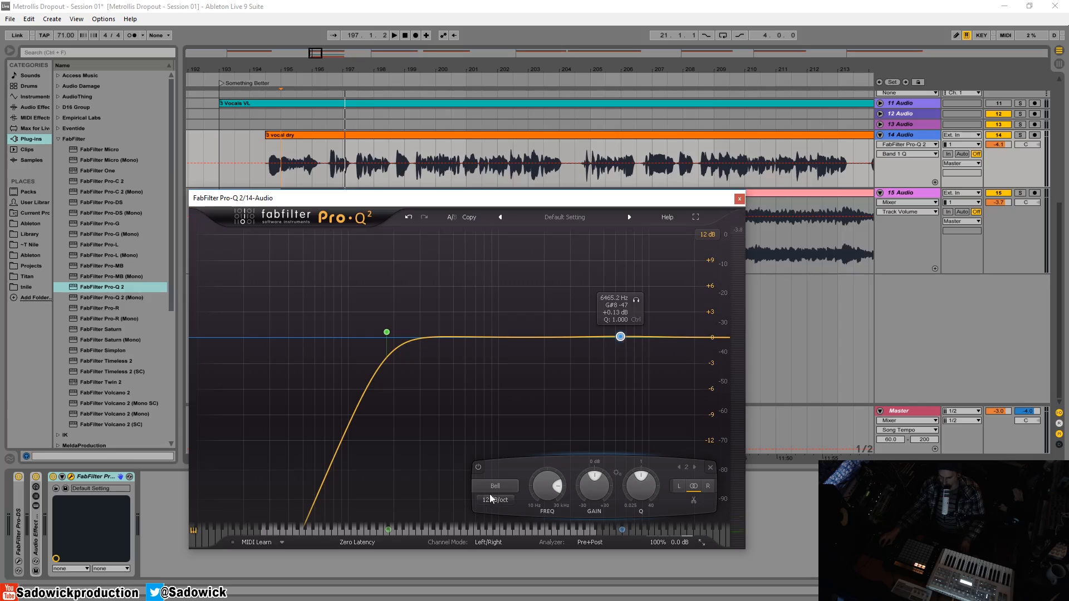
left_click(495, 486)
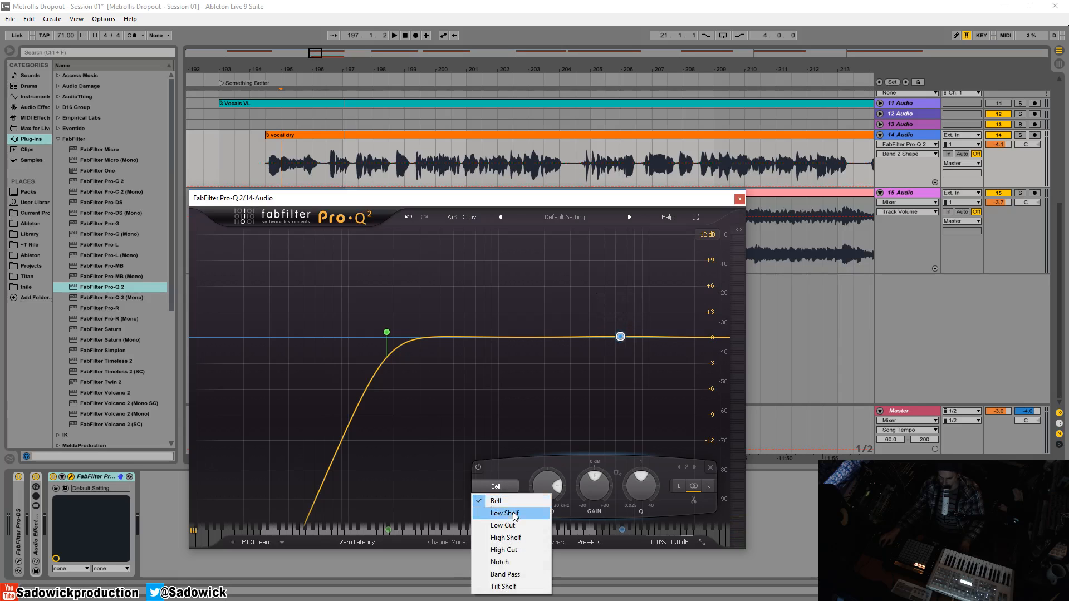
left_click(516, 540)
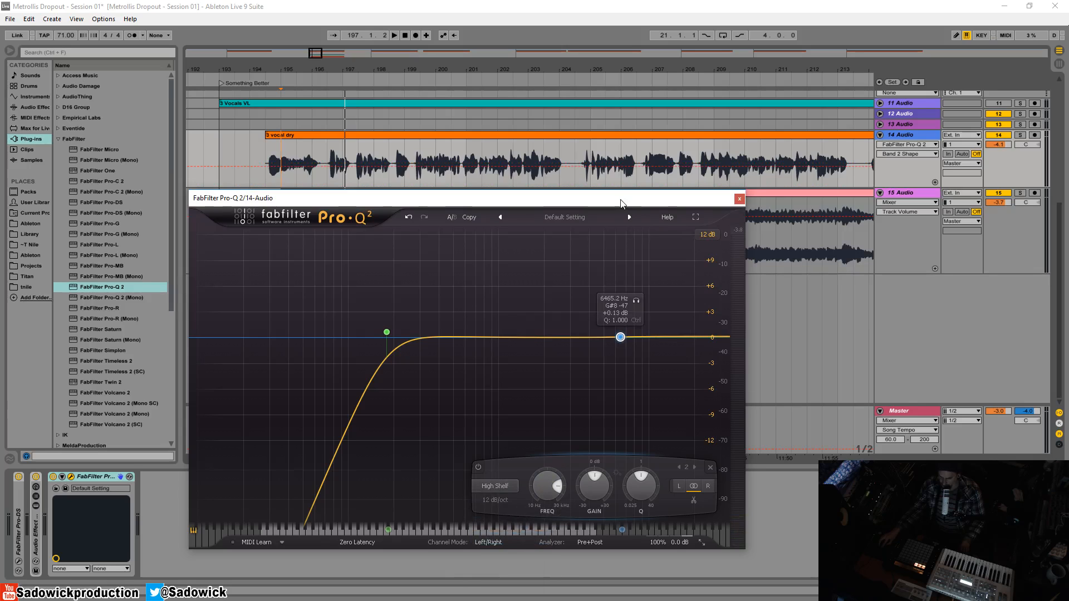
left_click_drag(621, 204, 546, 176)
left_click_drag(545, 309, 494, 315)
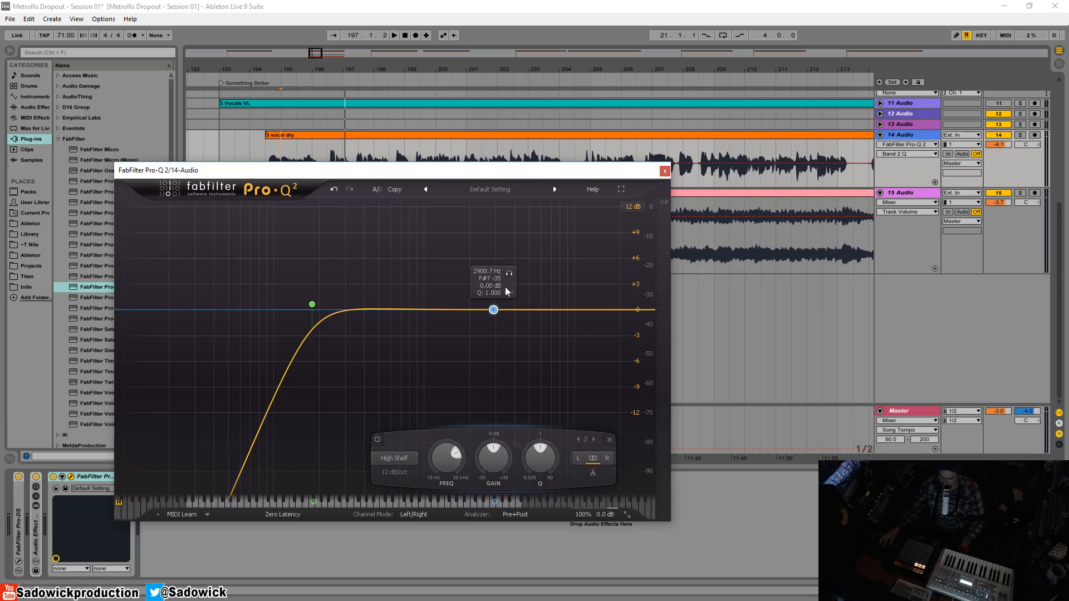
- While playing, listen to the shelf alone, solo track 14, and boost the shelf to about +6.8 dB near 2574 Hz
key("space")
left_click_drag(494, 309, 547, 265)
left_click(560, 248)
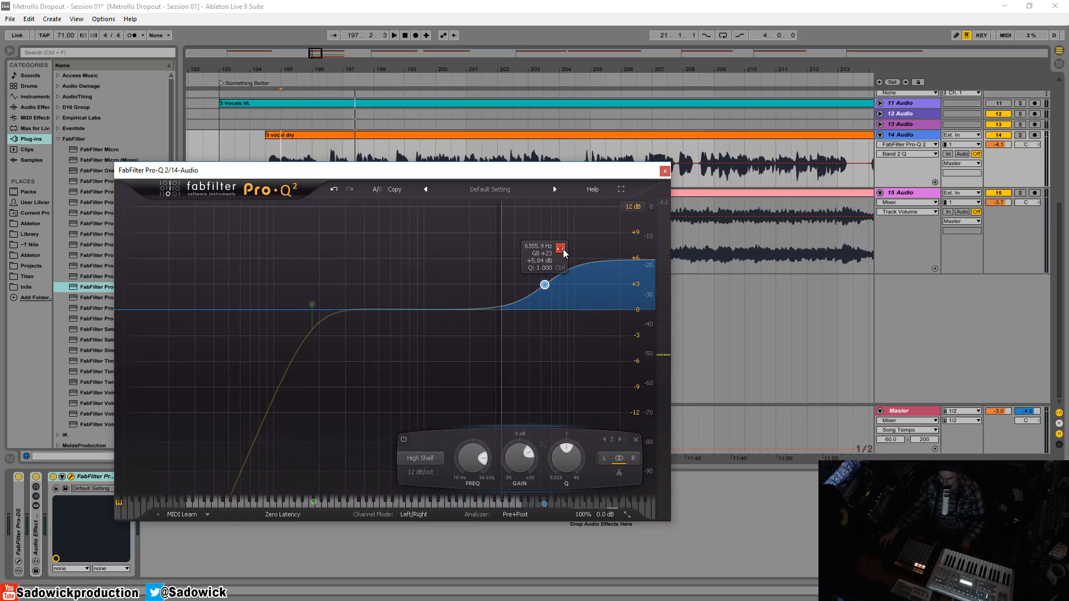
left_click_drag(563, 249, 507, 249)
left_click(1020, 135)
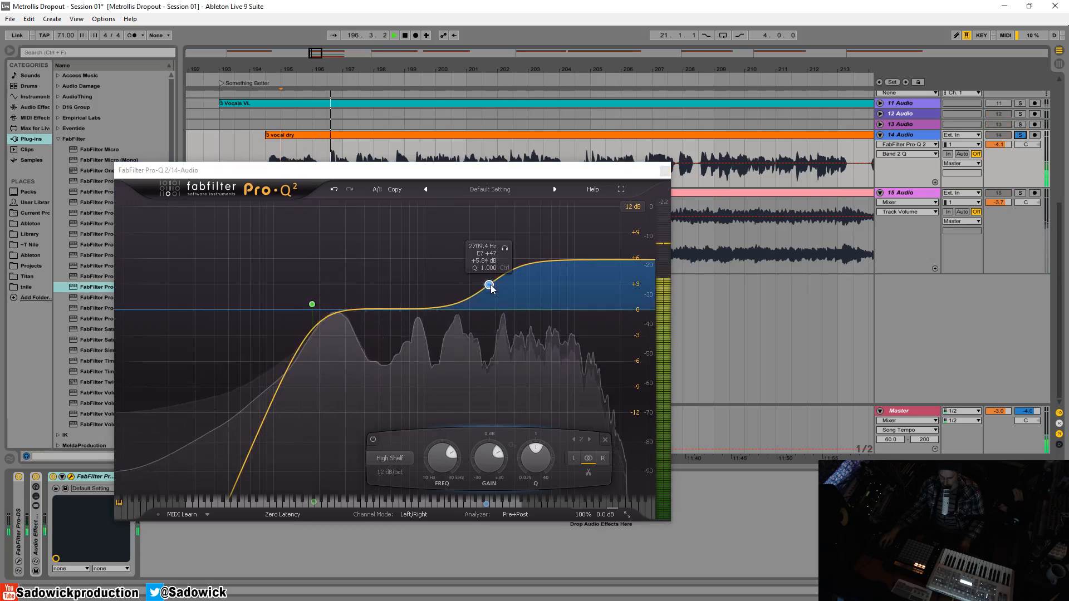
left_click_drag(489, 290, 485, 281)
- Lower the shelf to +6.03 dB at 2466.8 Hz, compare with Pro-Q 2 bypassed, and unsolo track 14
key("space")
left_click_drag(364, 173, 385, 130)
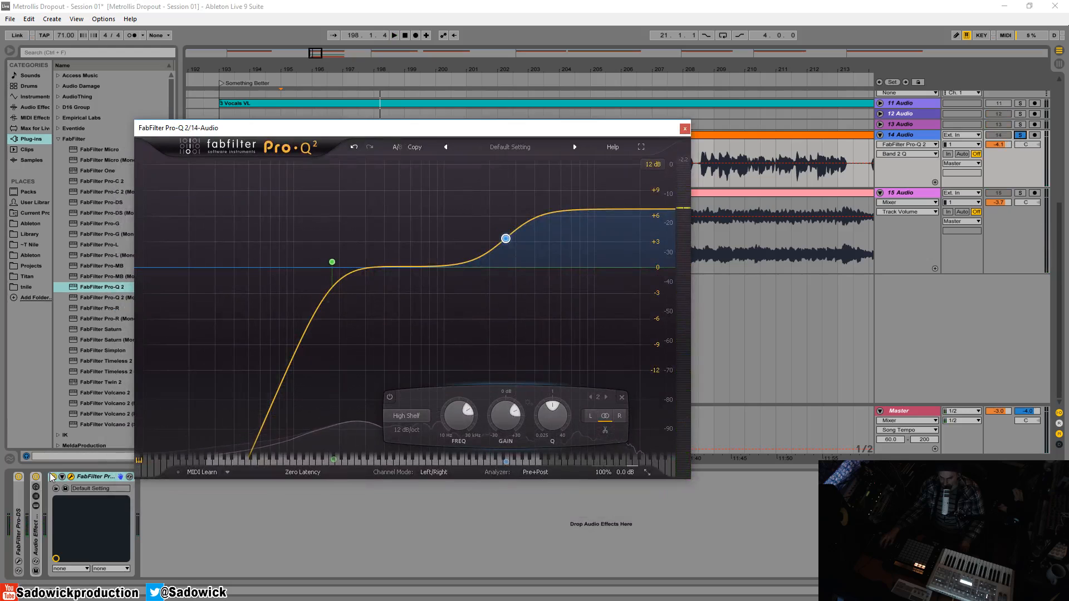
left_click_drag(505, 240, 503, 245)
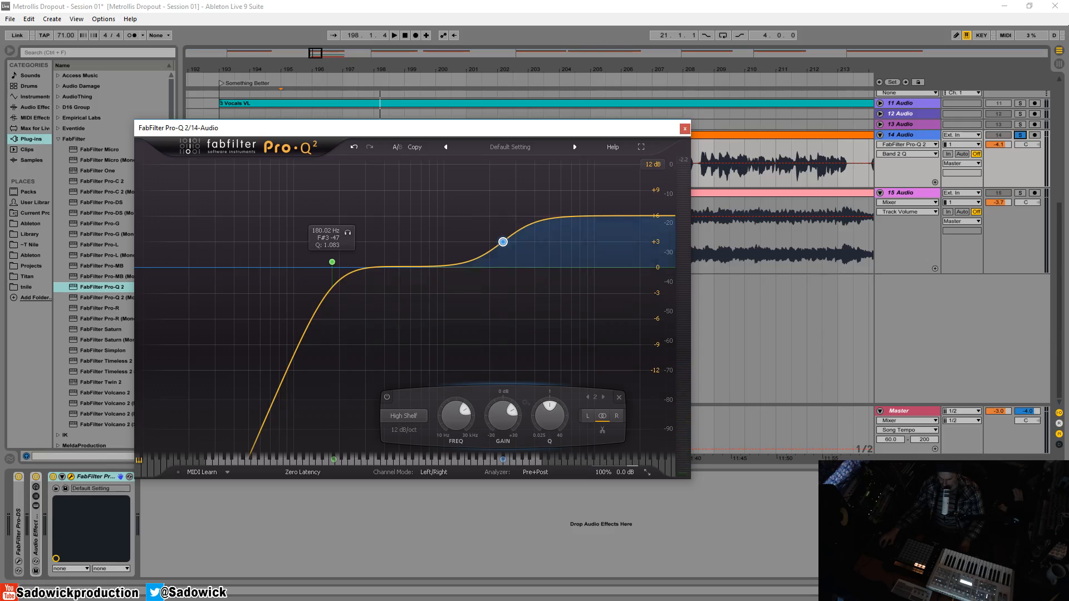
left_click(54, 478)
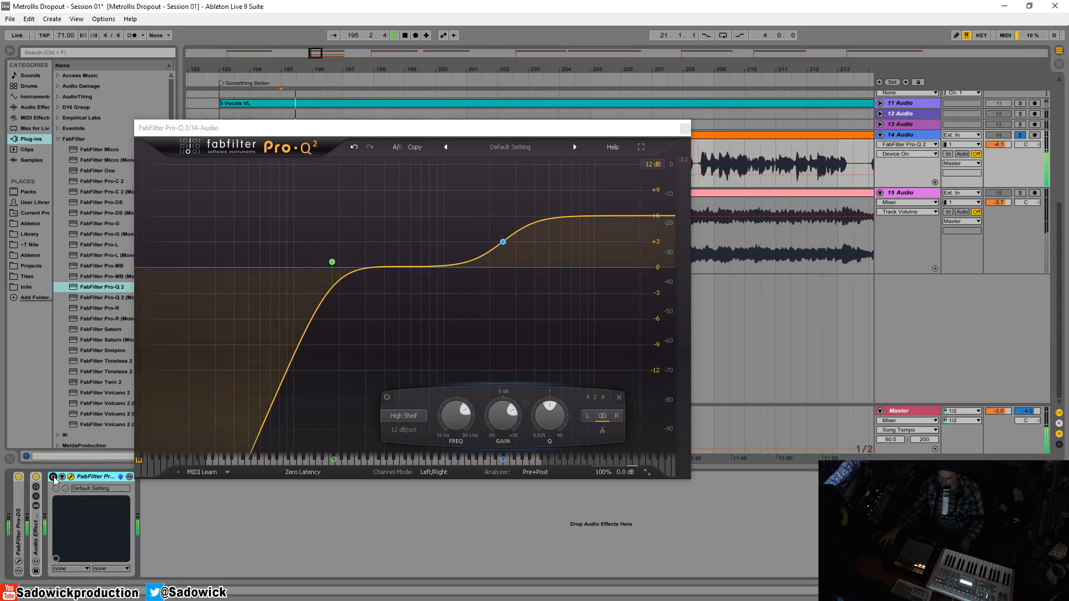
left_click(53, 477)
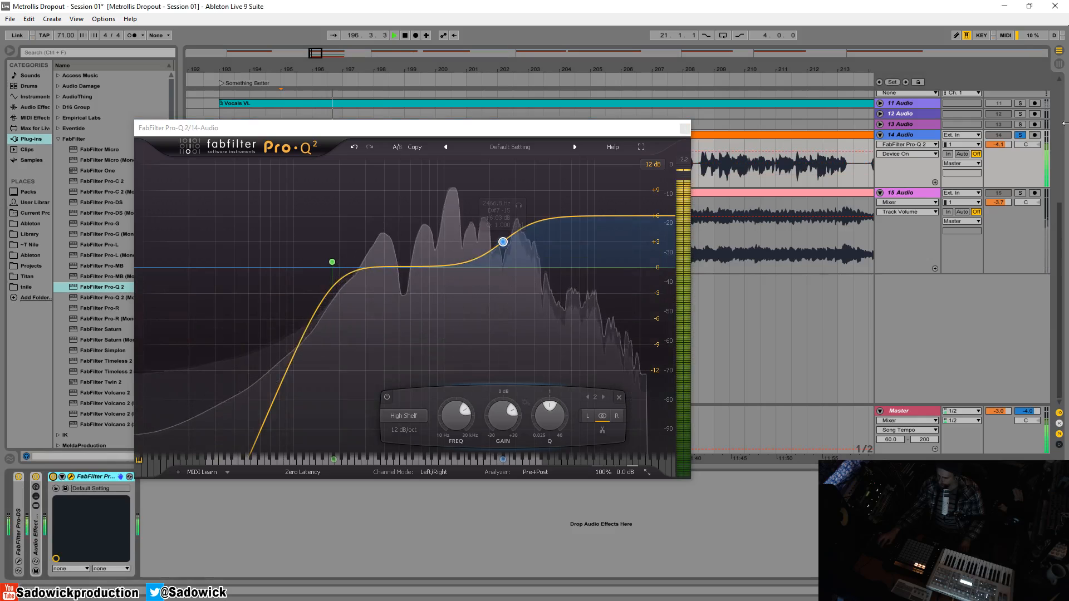
left_click(1021, 136)
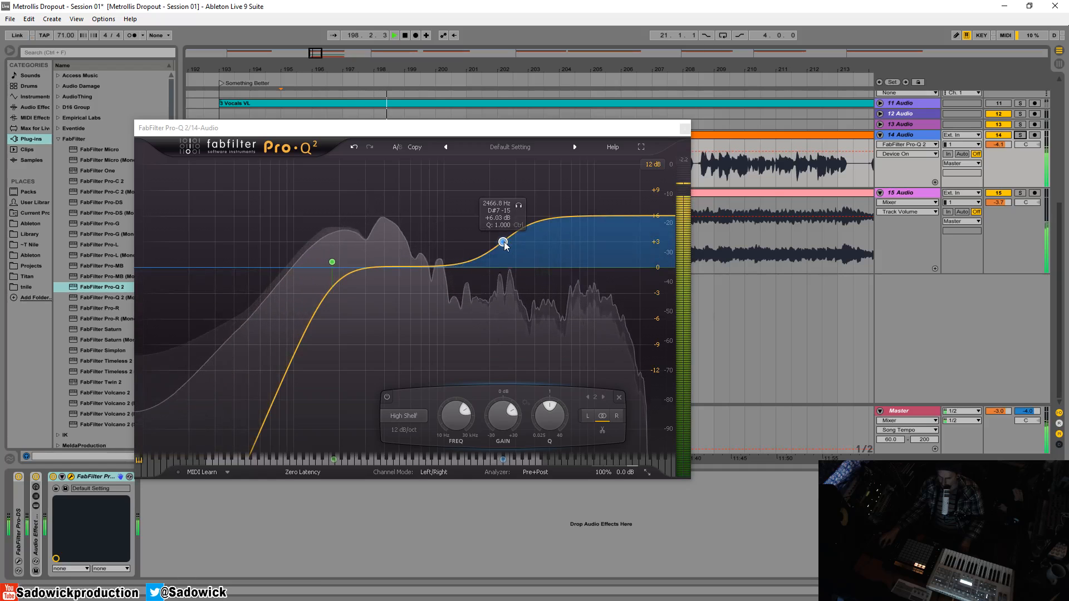
- Set the high shelf to 2189.3 Hz, +5.71 dB with Q widened to 1.677, then close Pro-Q 2
mouse_move(507, 244)
left_mouse_down()
mouse_move(520, 243)
mouse_move(499, 247)
left_mouse_up()
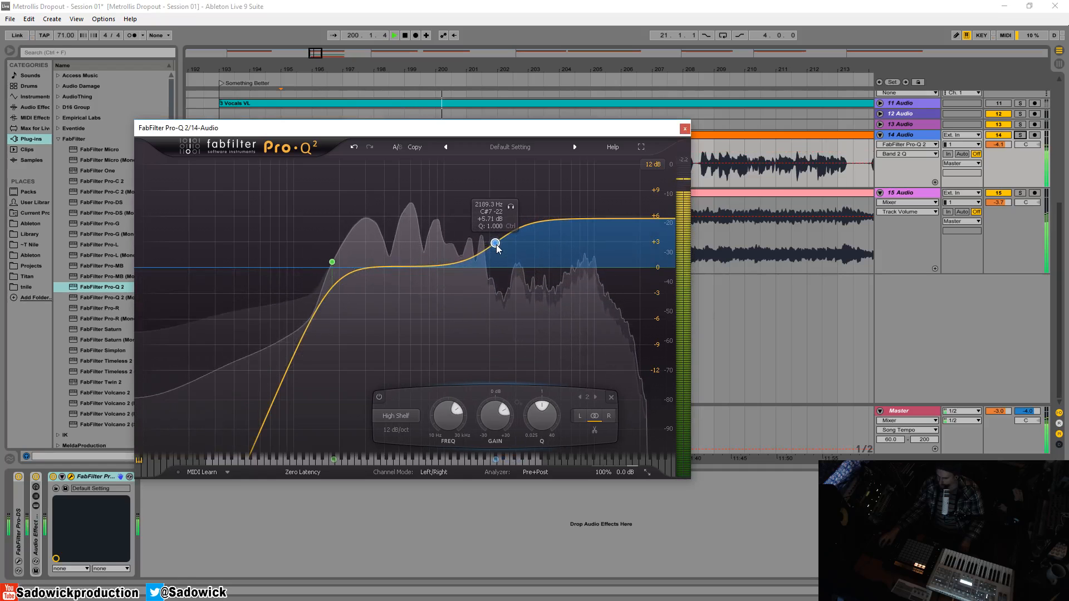
scroll(495, 243, "up", 10)
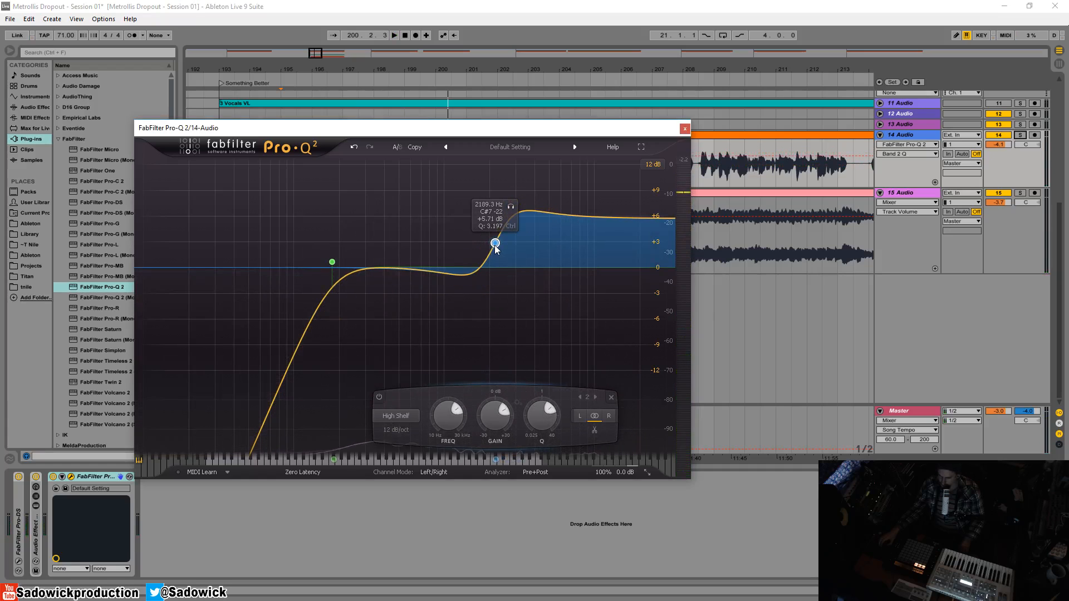
key("space")
scroll(495, 243, "down", 1)
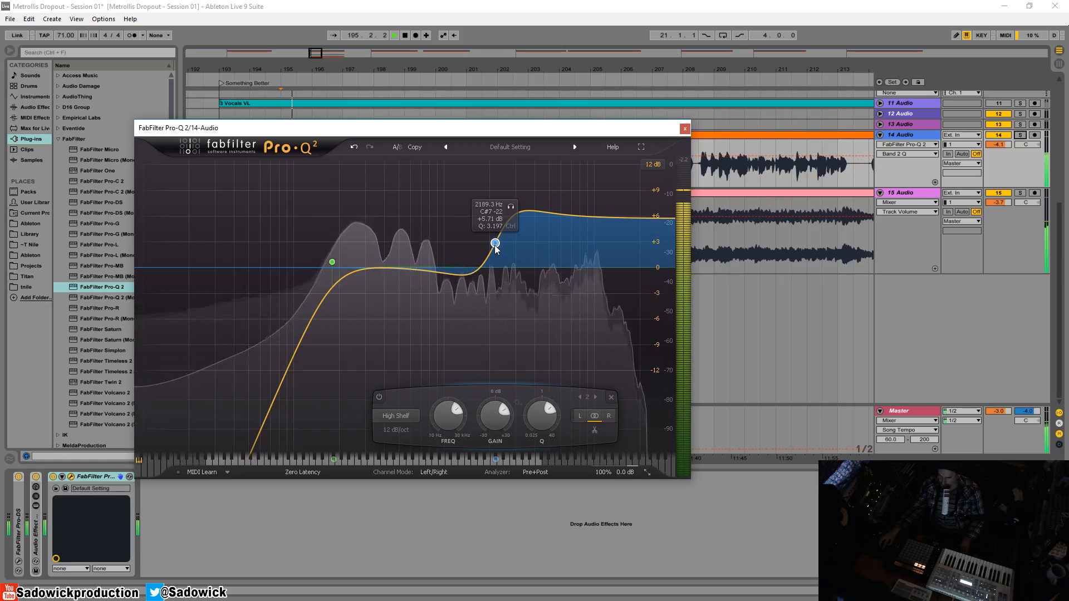
scroll(495, 244, "down", 1)
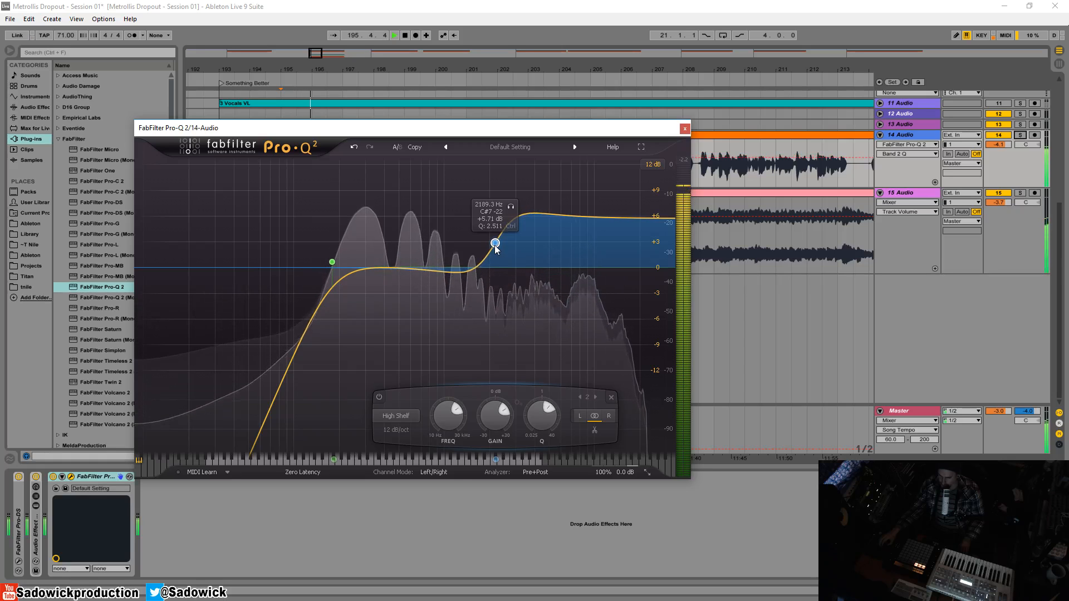
key("space")
scroll(495, 244, "down", 2)
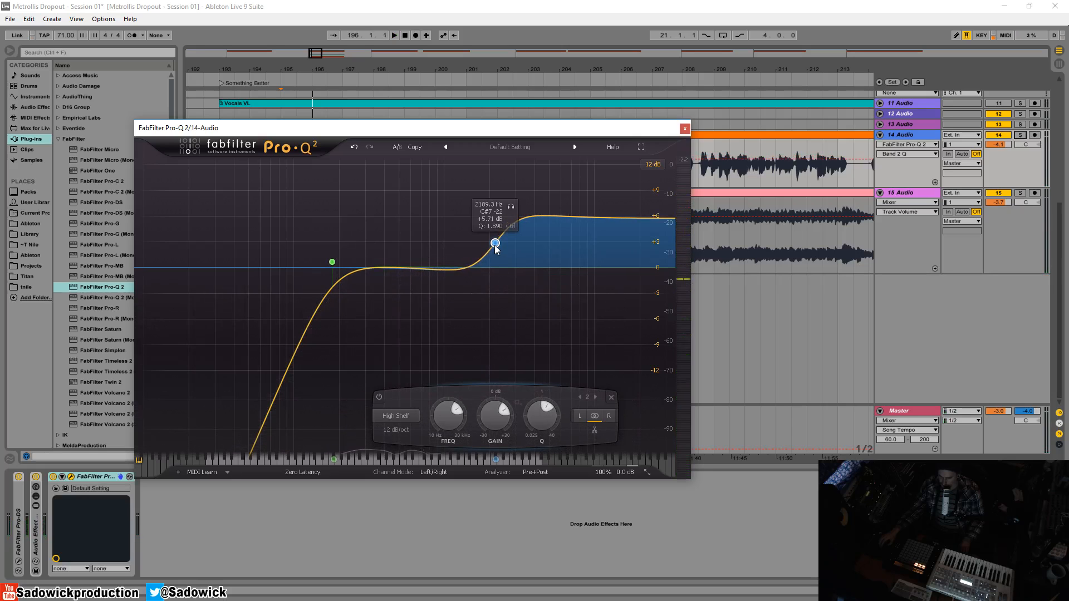
key("space")
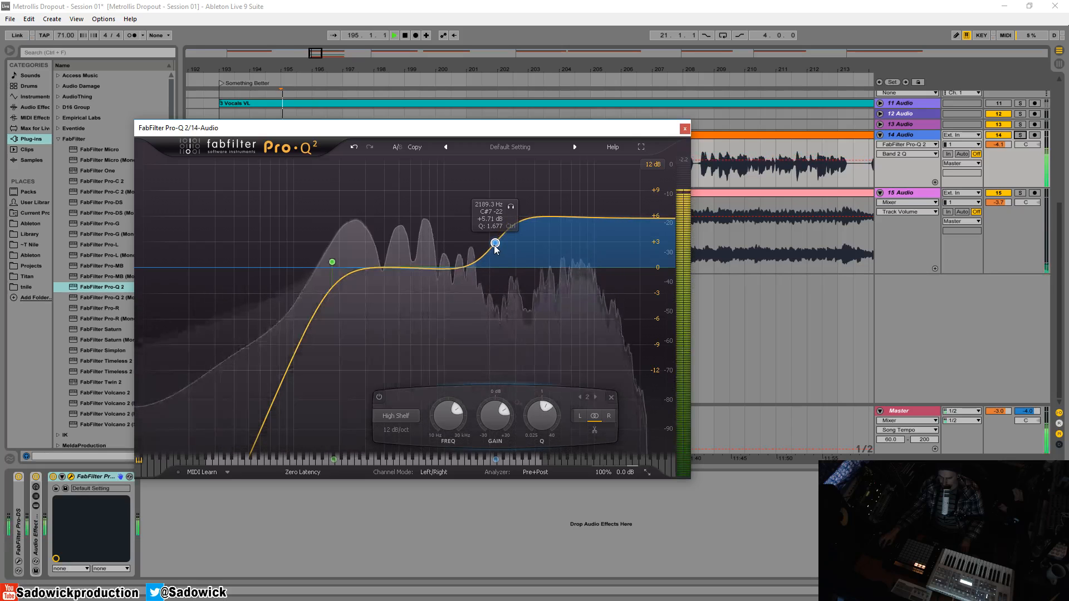
key("space")
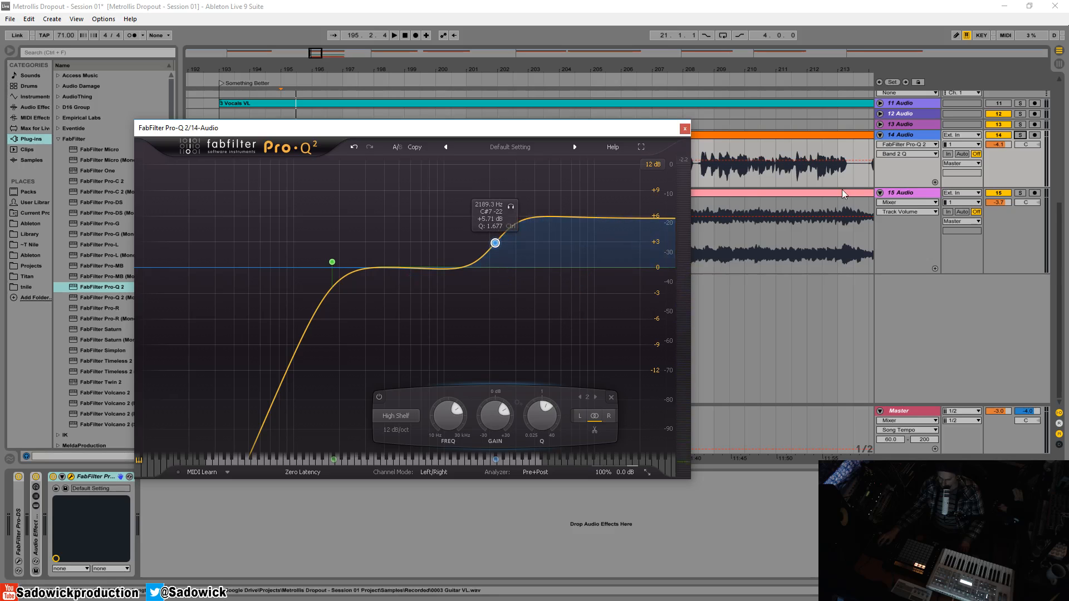
left_click_drag(326, 127, 348, 131)
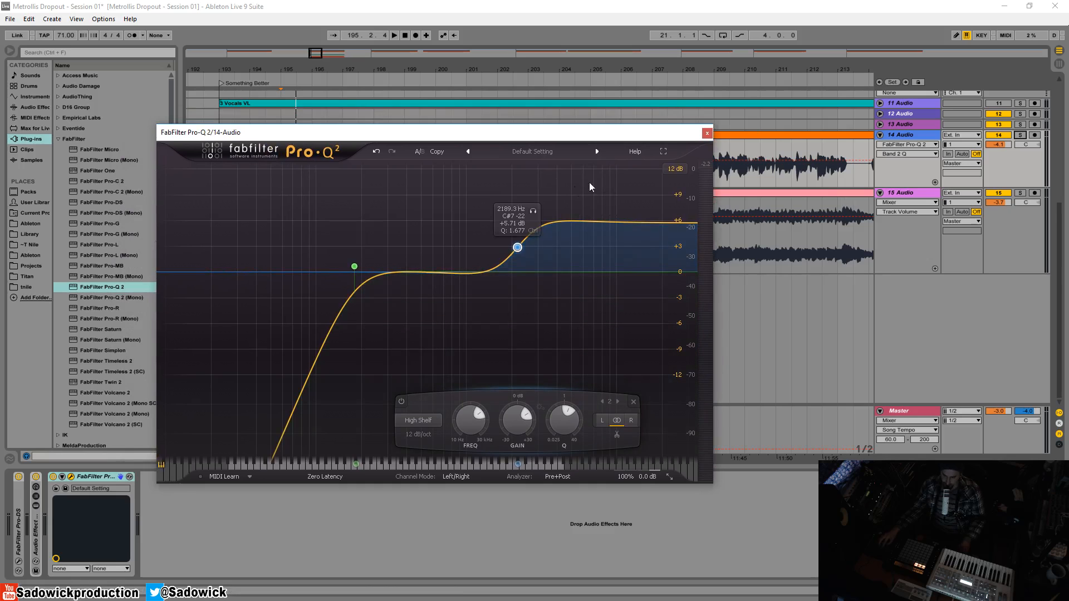
left_click(707, 134)
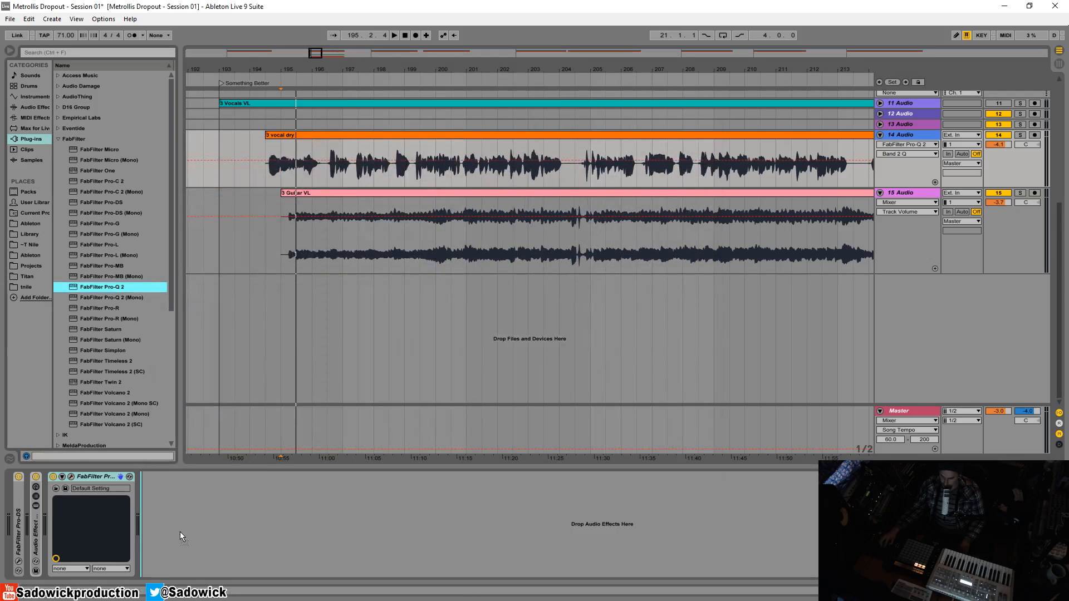
- Add a second Pro-Q 2 with a bell boost of about +4.15 dB near 1216 Hz while playing
left_click_drag(180, 533, 162, 494)
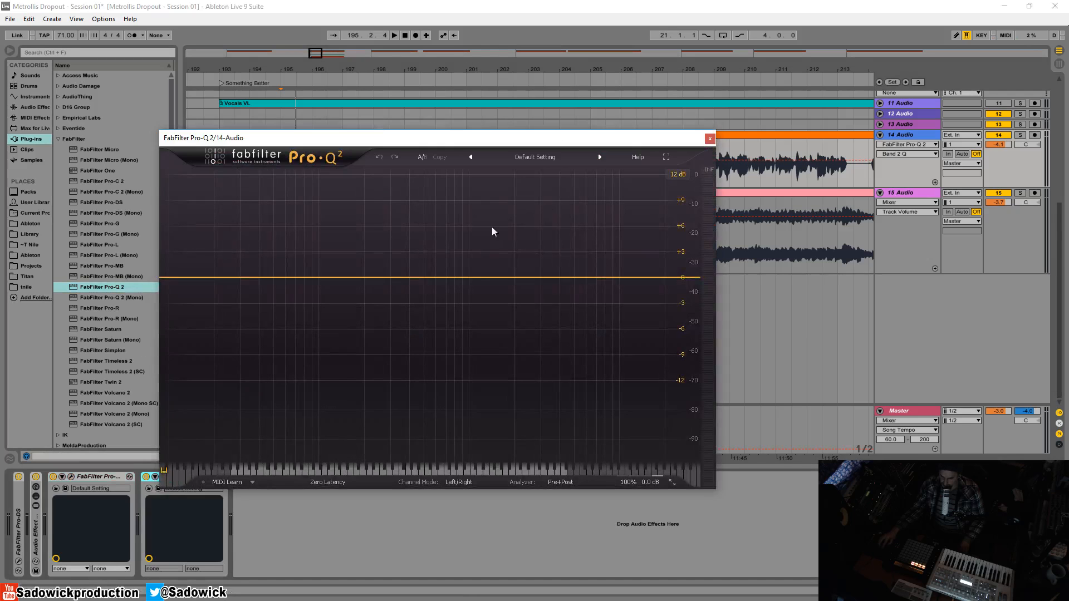
left_click_drag(474, 279, 540, 174)
key("space")
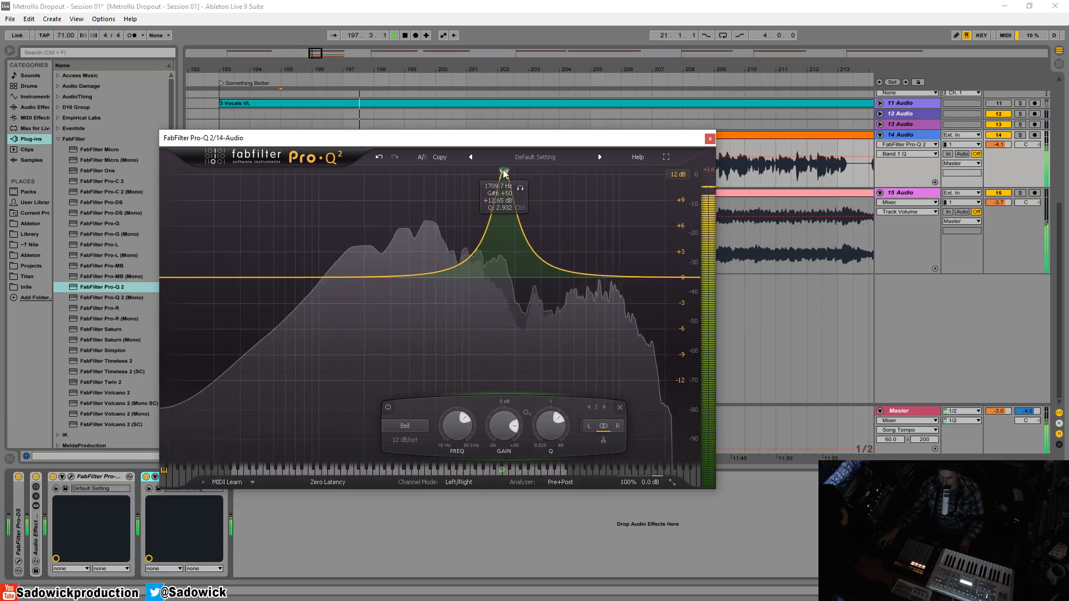
left_click_drag(587, 174, 480, 253)
- Listen to the bell band alone and settle it at about +2.92 dB near 1079 Hz, Q about 2.2
left_click(496, 217)
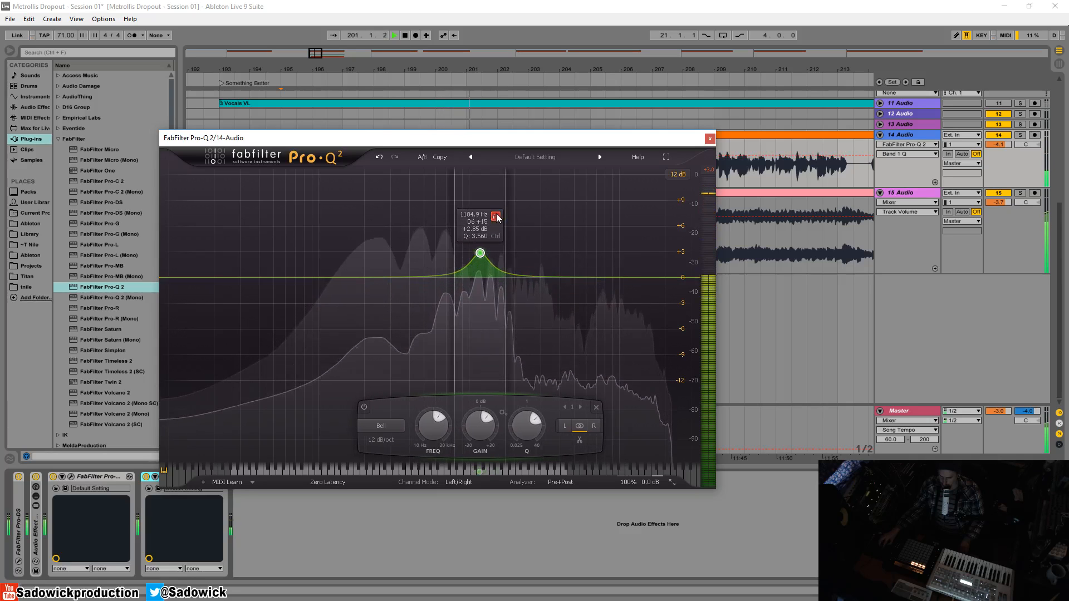
left_click_drag(496, 215, 502, 215)
left_click_drag(486, 254, 474, 252)
key("space")
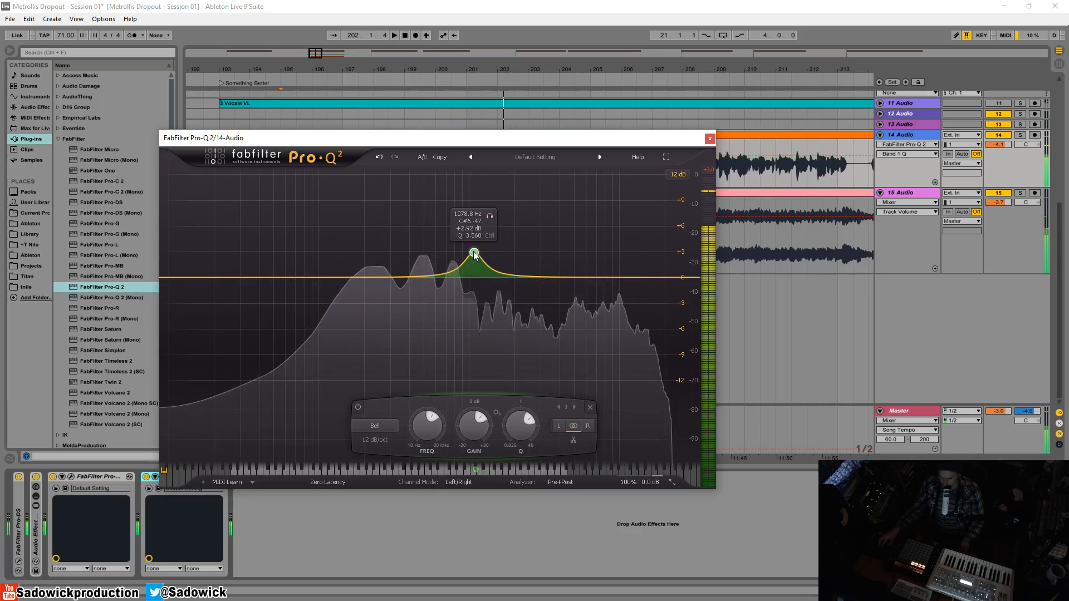
scroll(474, 253, "up", 1)
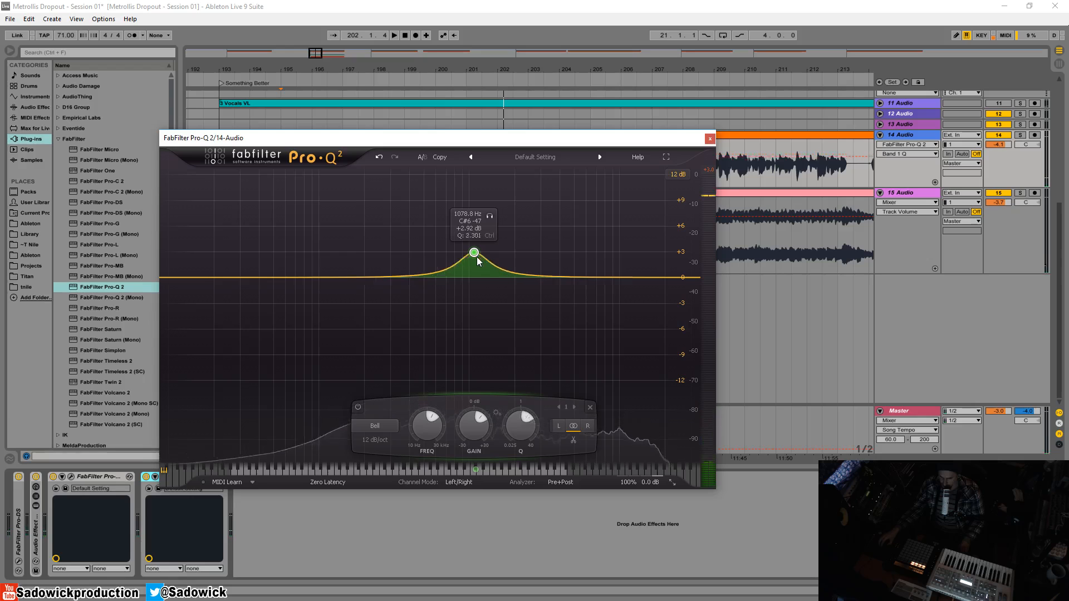
scroll(477, 256, "down", 2)
key("space")
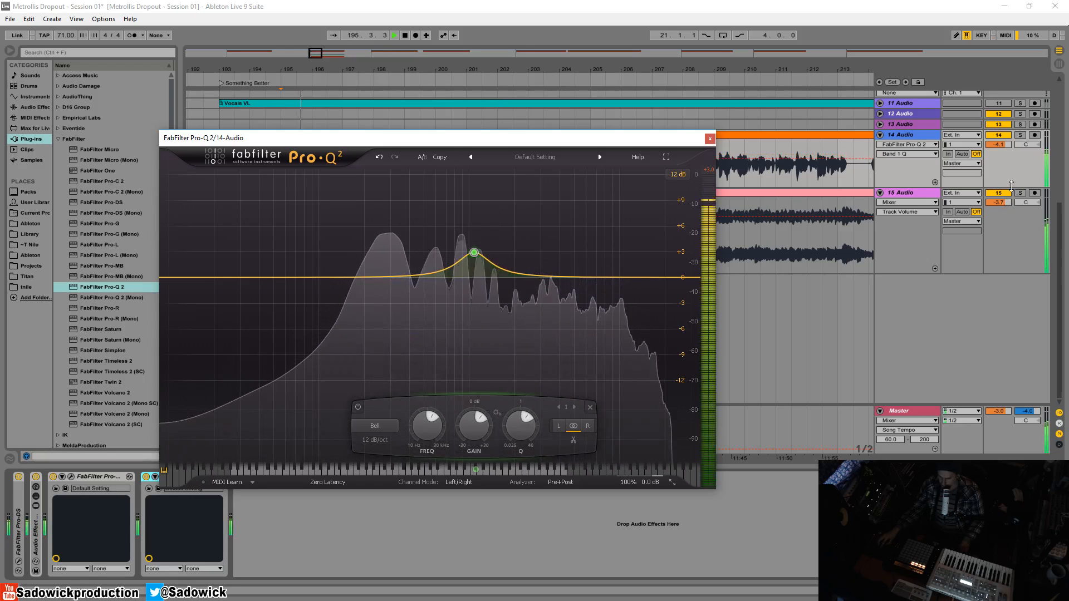
key("space")
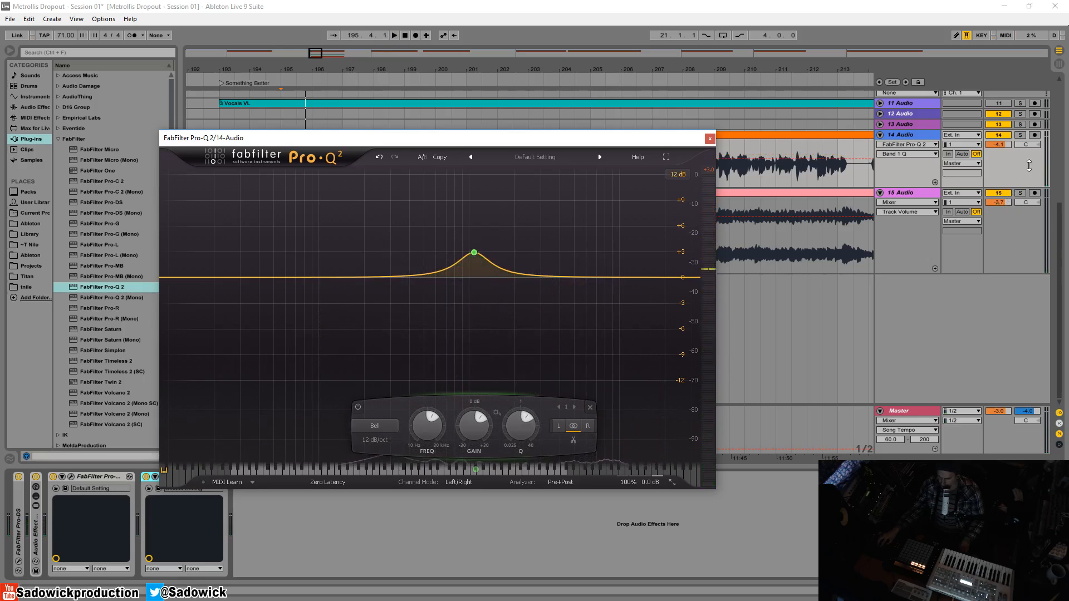
key("space")
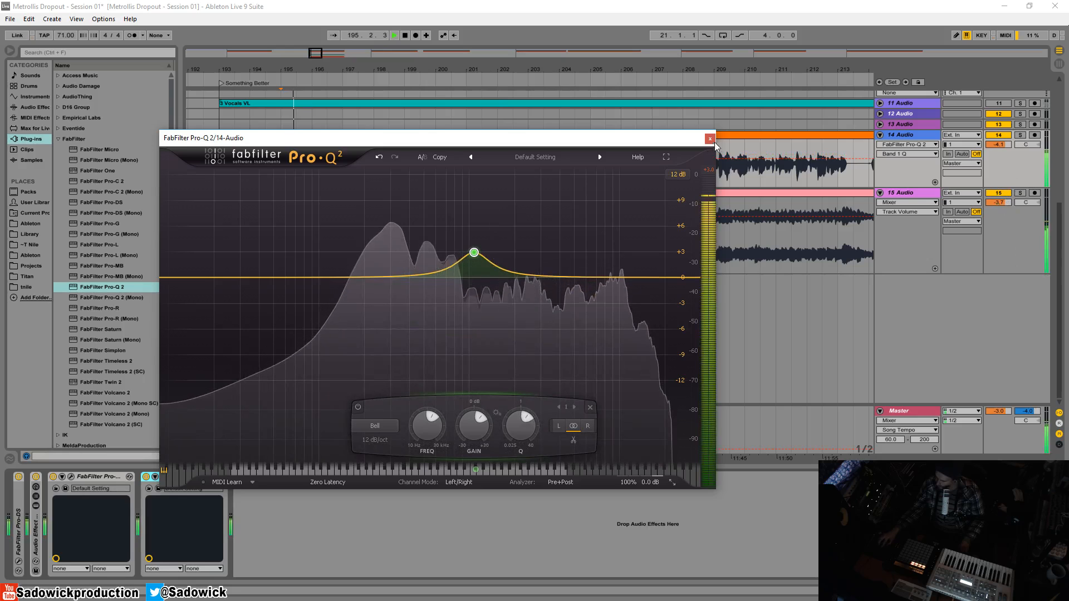
- Ease the bell boost down to about +2.34 dB at 1033.8 Hz while auditioning later vocal
left_click_drag(654, 142, 646, 198)
left_click(677, 133)
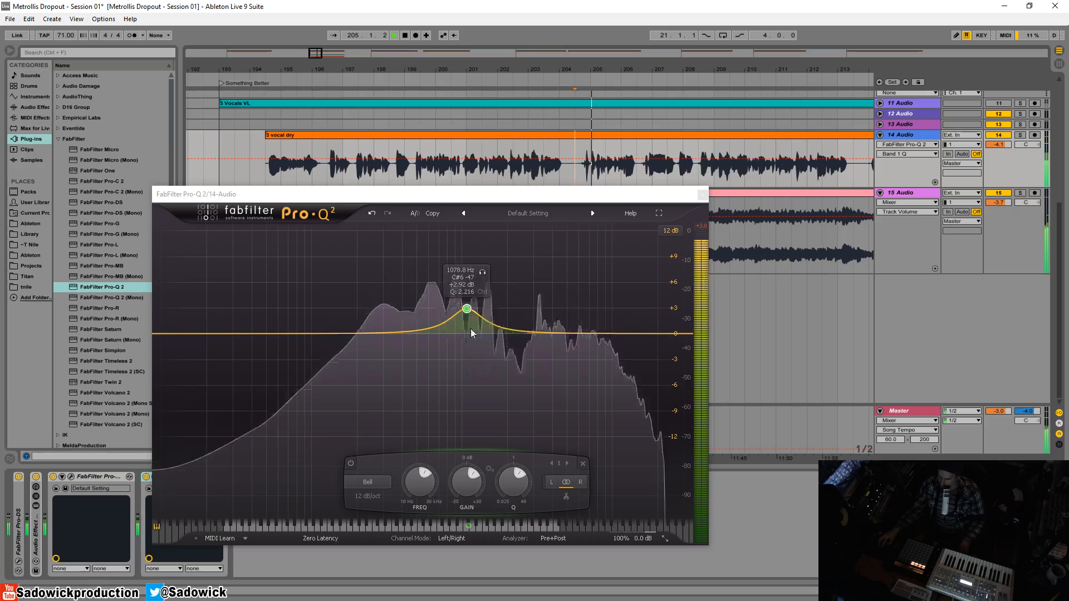
left_click_drag(469, 315, 467, 319)
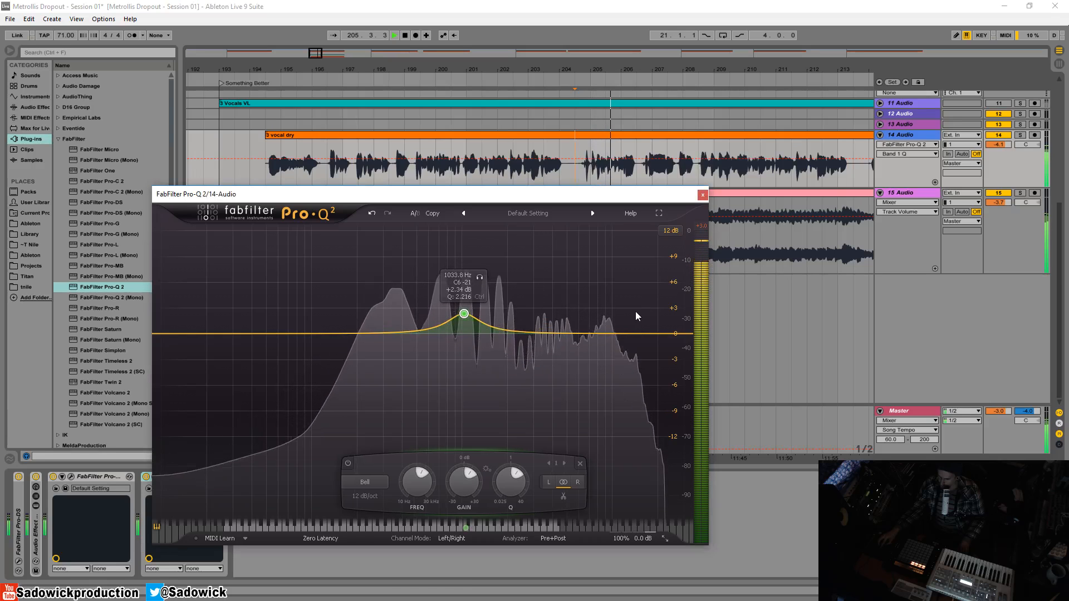
- Fold both Pro-Q 2 devices and select them together
left_click_drag(420, 194, 546, 127)
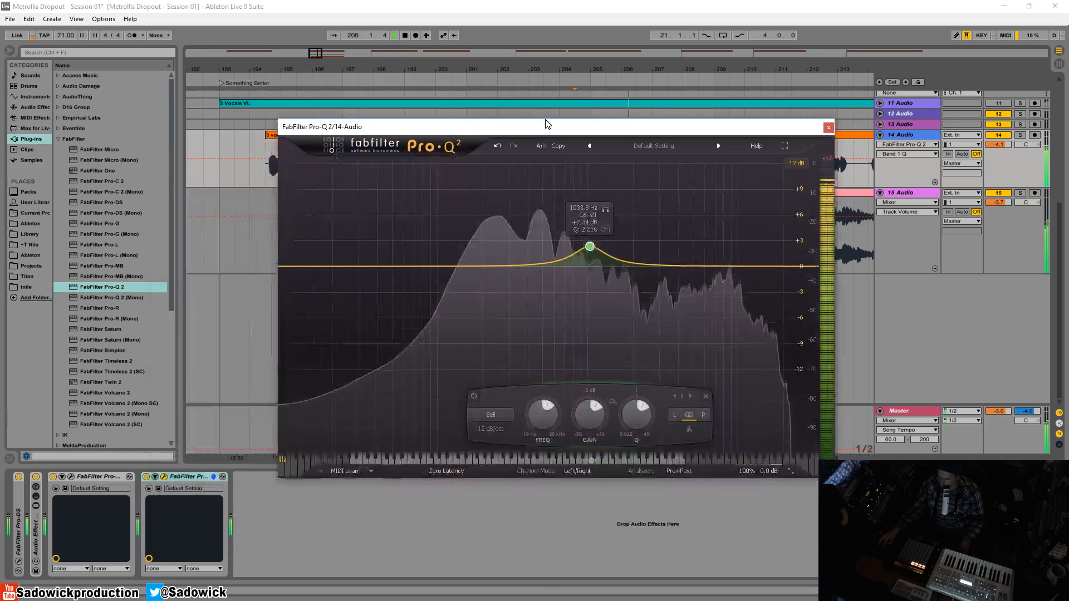
double_click(97, 478)
double_click(118, 478)
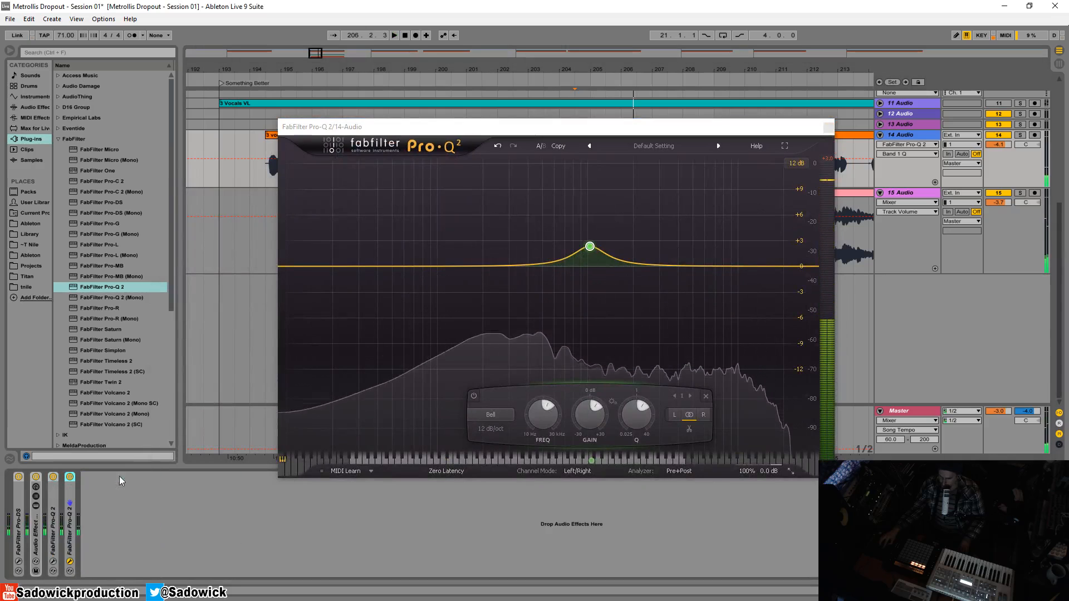
left_click(56, 507)
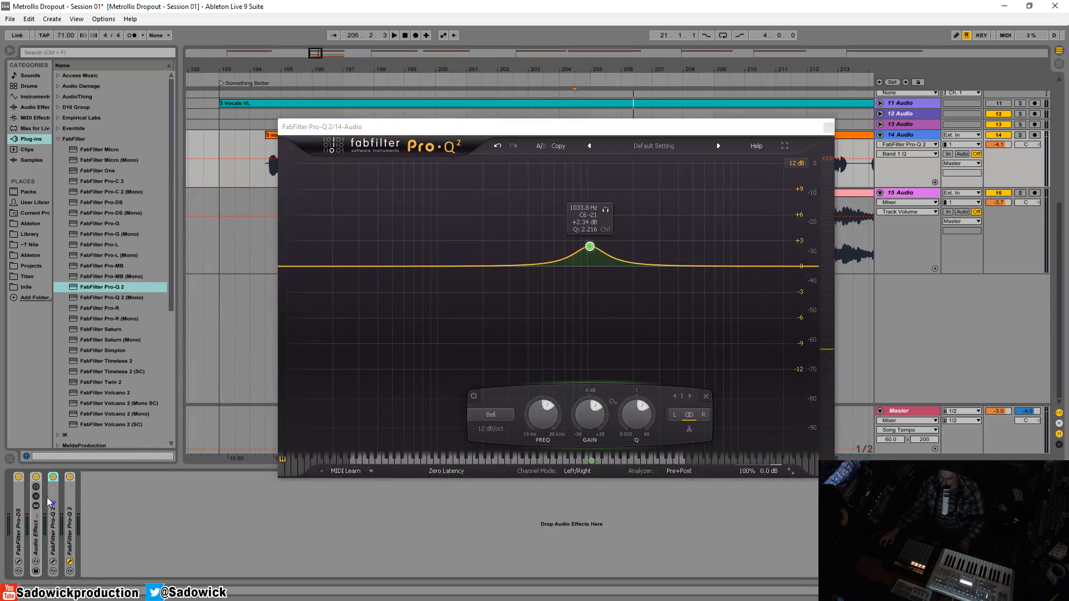
- Group both Pro-Q 2 devices into an Audio Effect Rack and fold the rack
right_click(68, 499)
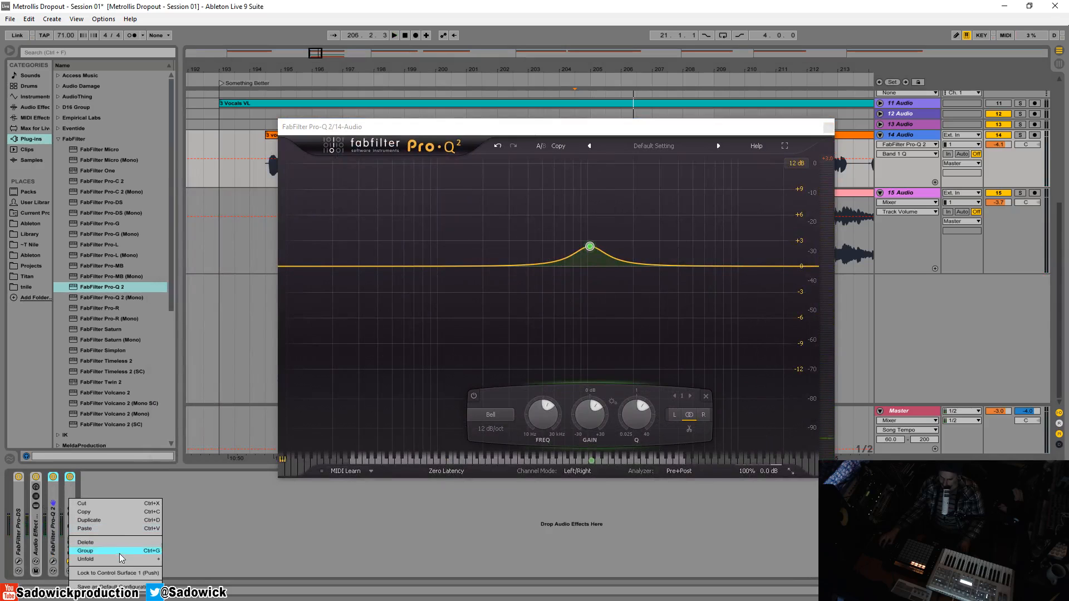
left_click(86, 551)
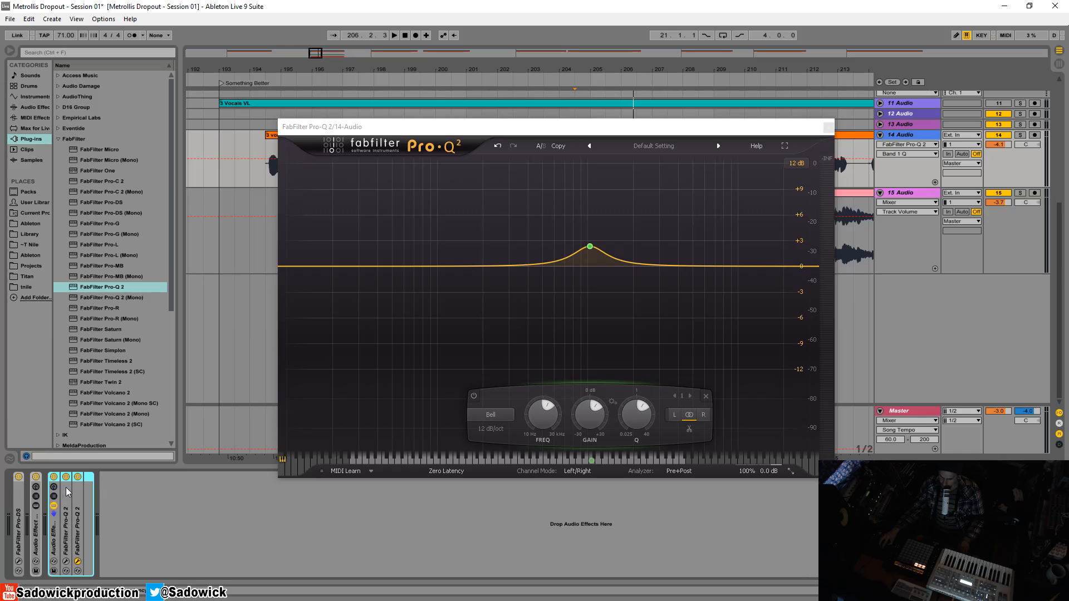
double_click(55, 539)
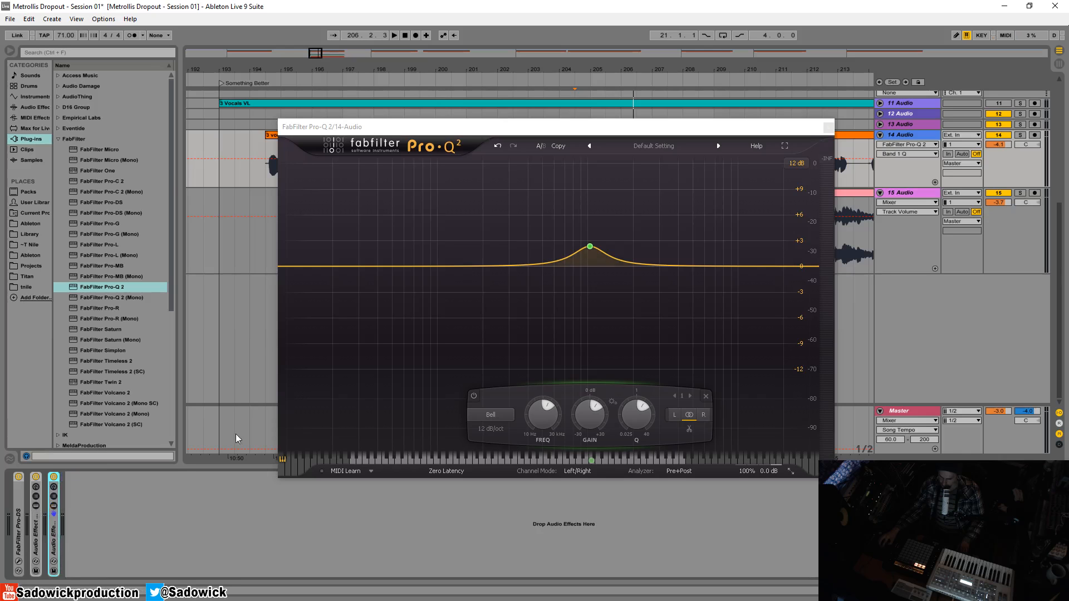
- Play from near bar 199 and expand the rack to show its Pro-Q 2 chains
left_click_drag(720, 134, 627, 177)
left_click_drag(557, 163, 562, 211)
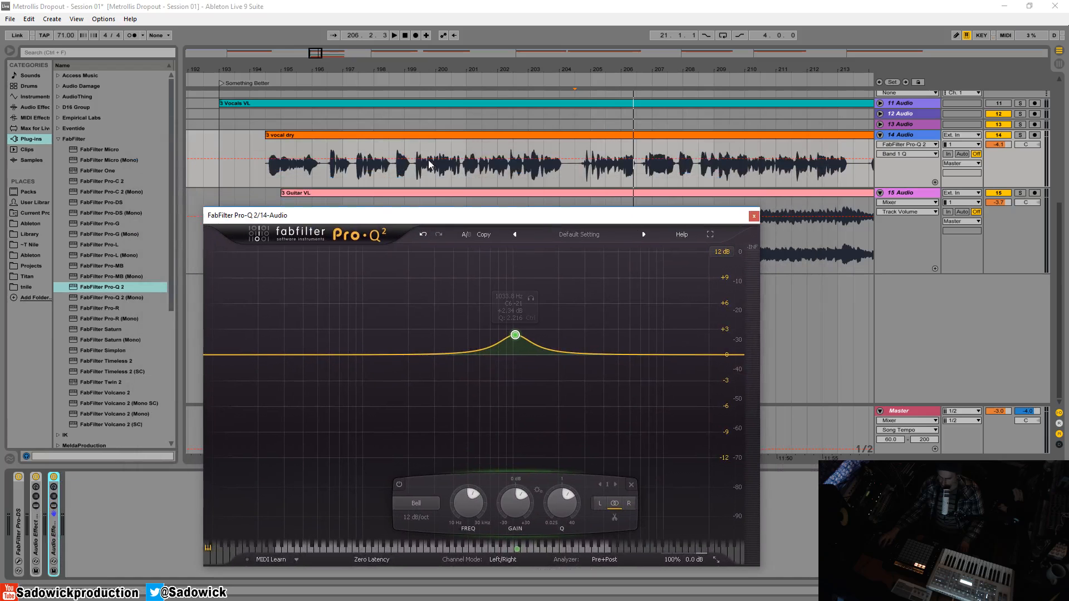
left_click(405, 167)
key("space")
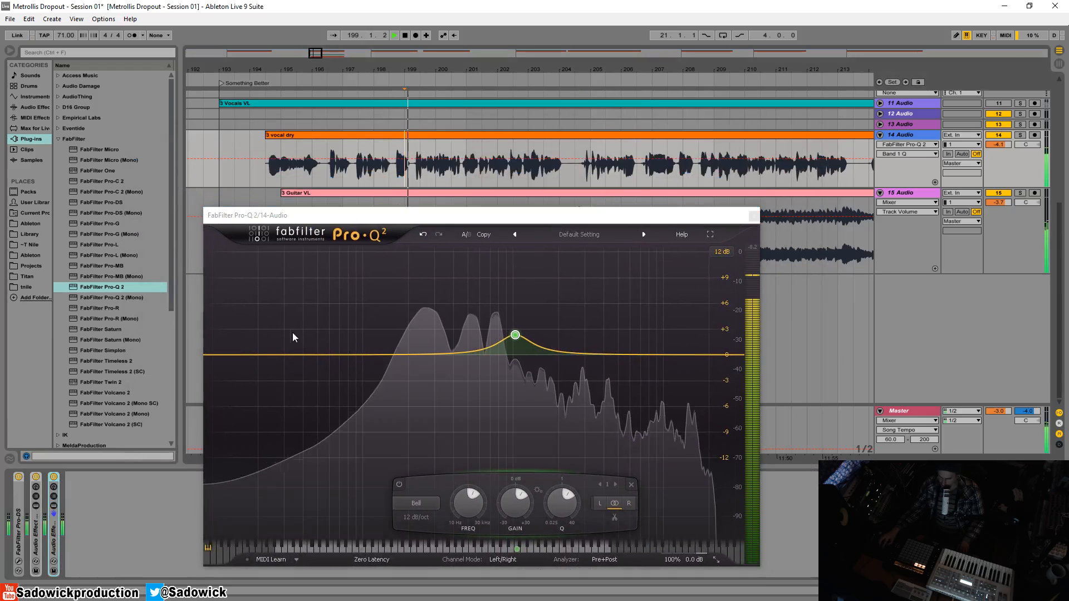
left_click(54, 478)
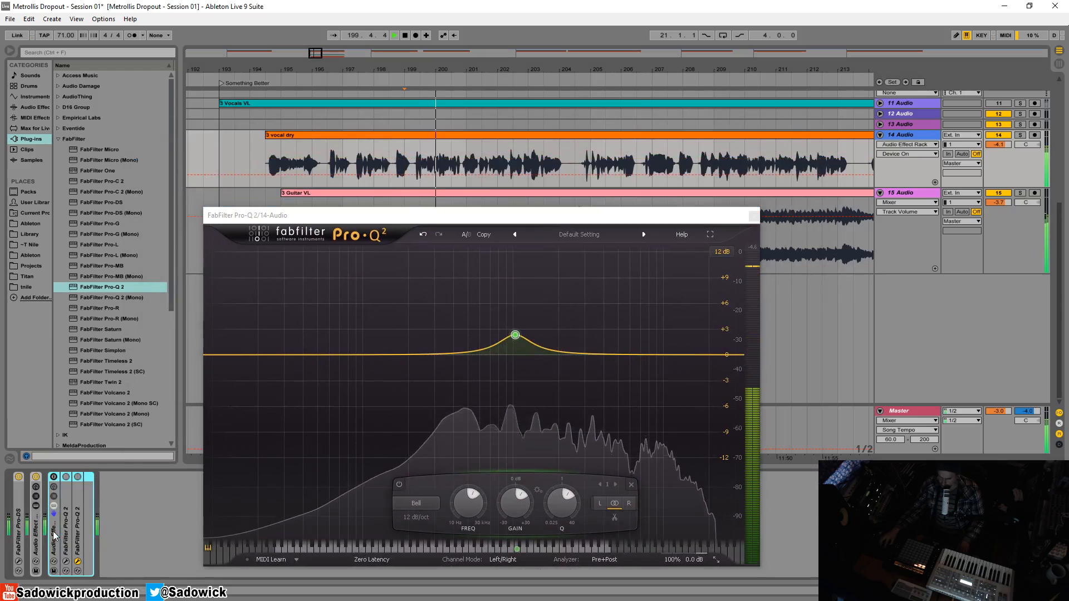
left_click(54, 482)
double_click(67, 504)
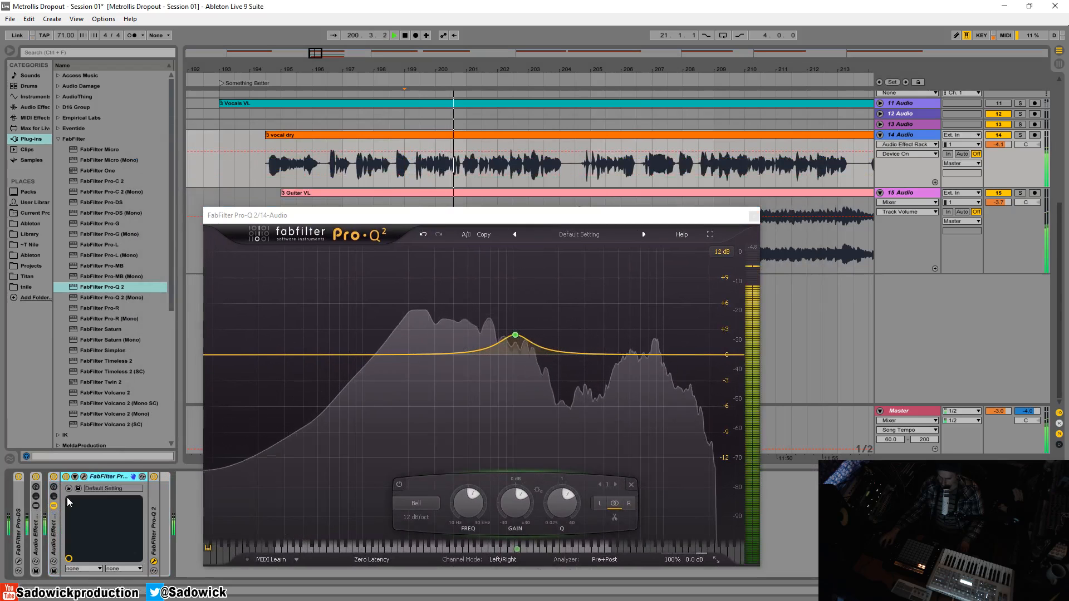
left_click(84, 478)
left_click(54, 478)
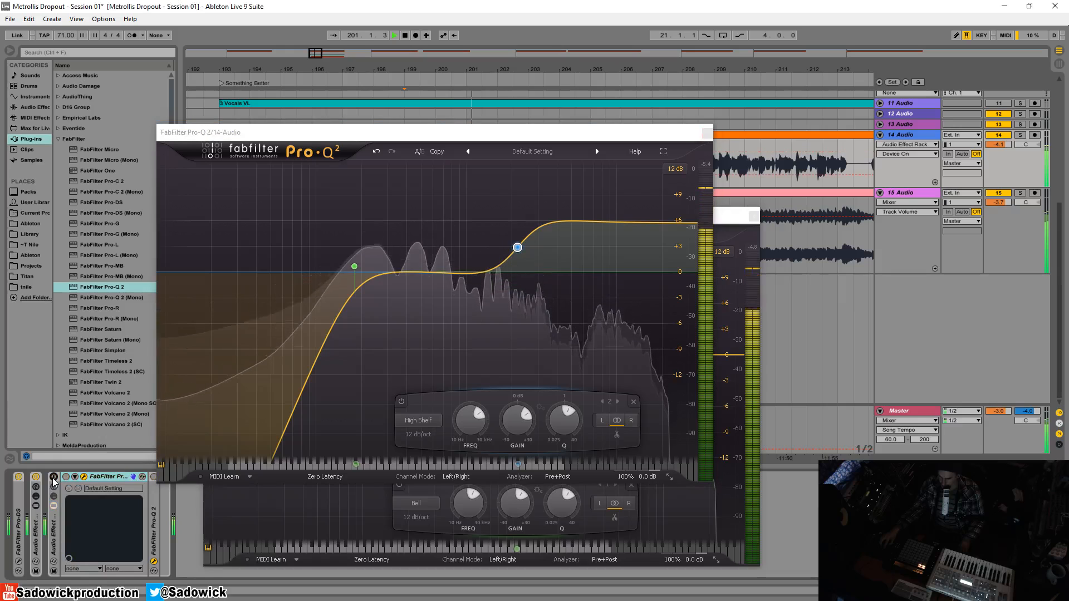
left_click(54, 478)
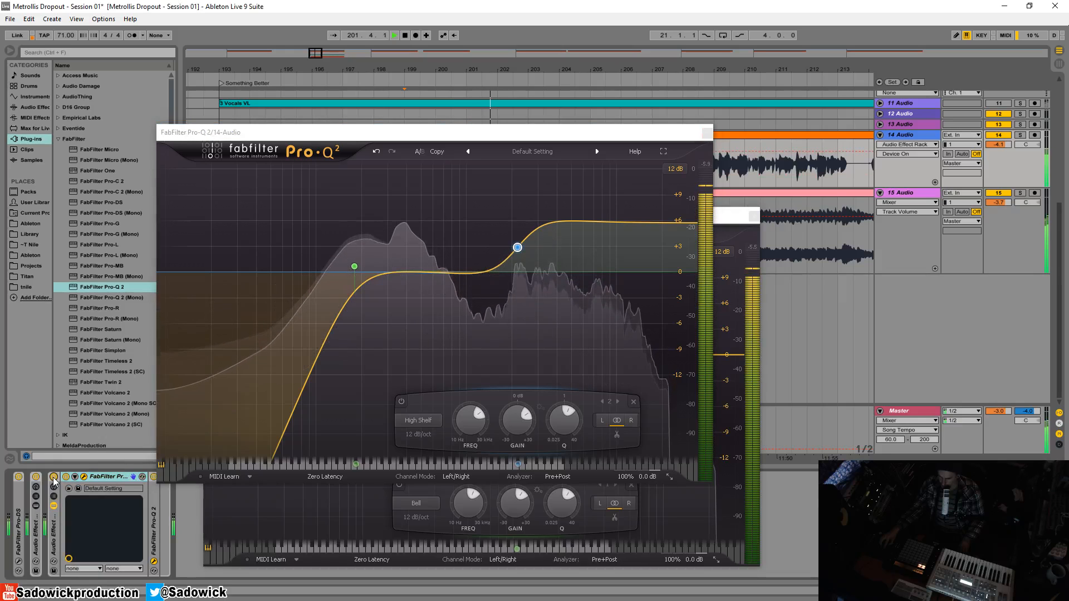
left_click(54, 478)
left_click(54, 478)
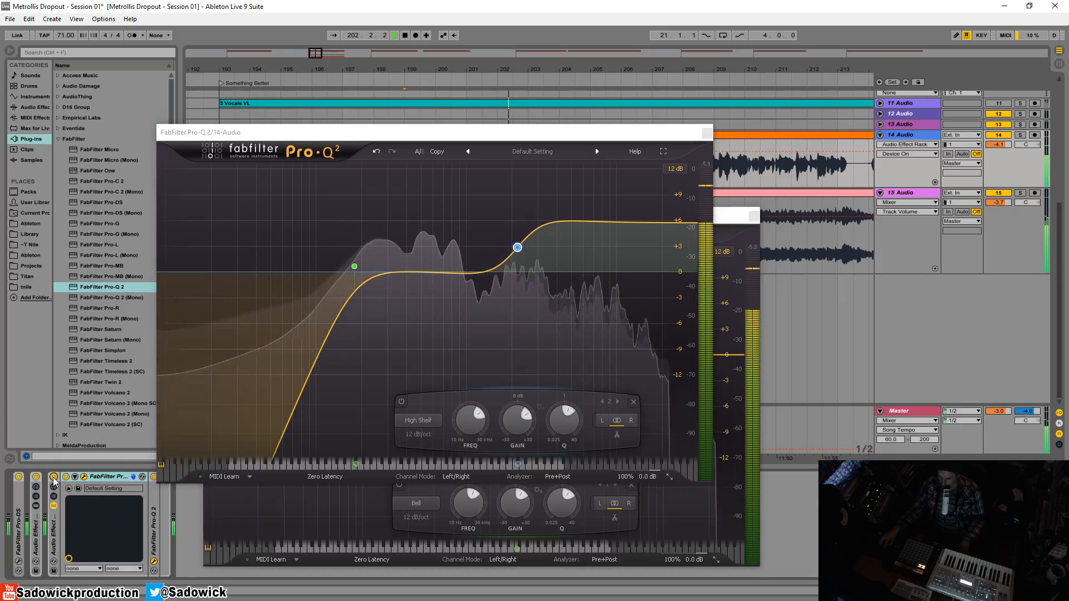
left_click(54, 478)
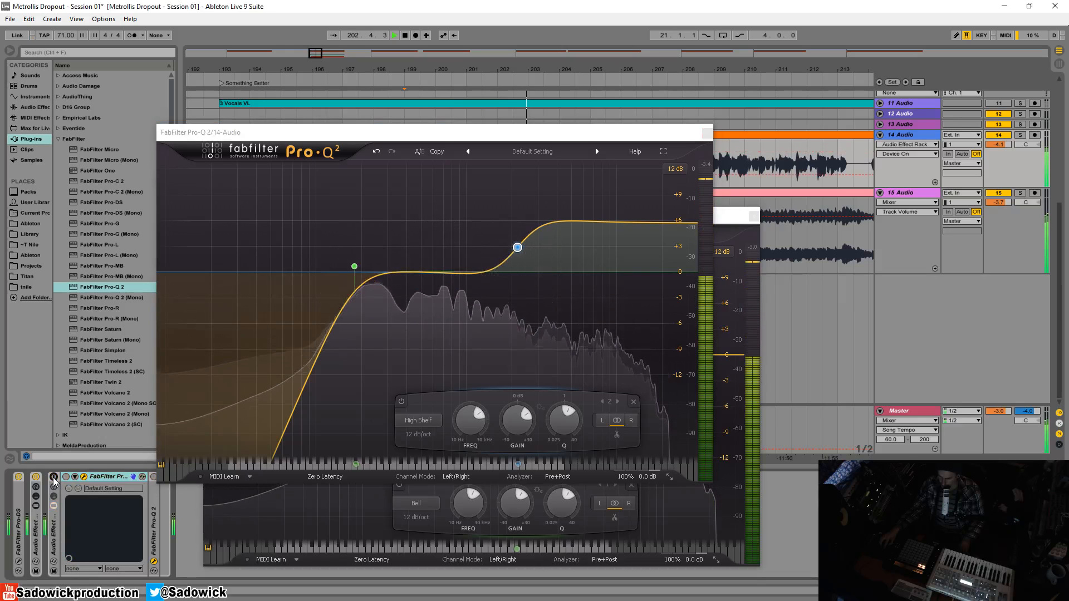
left_click(54, 478)
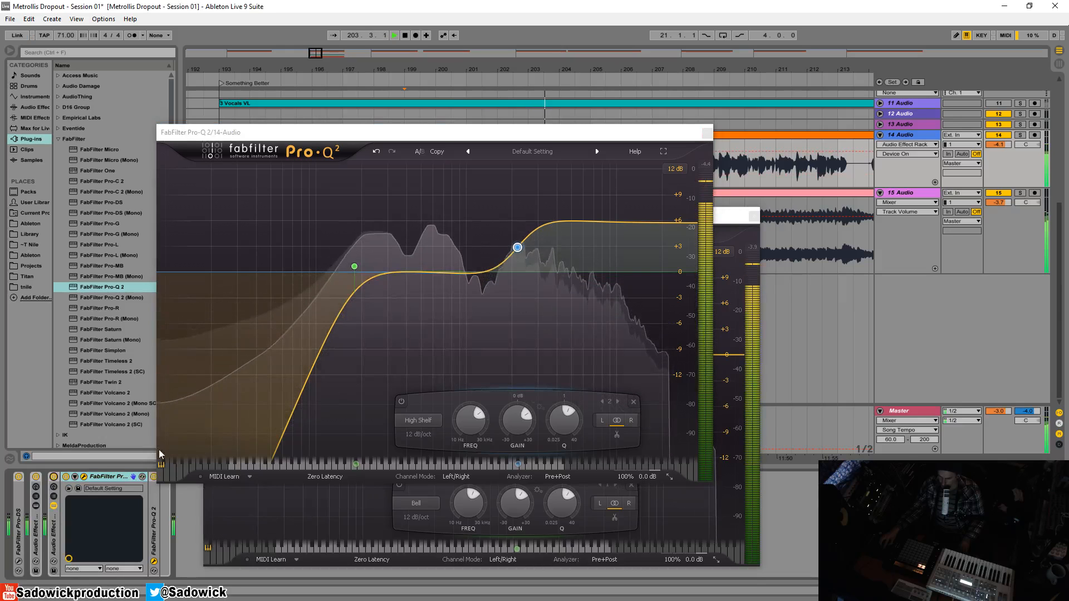
left_click(707, 133)
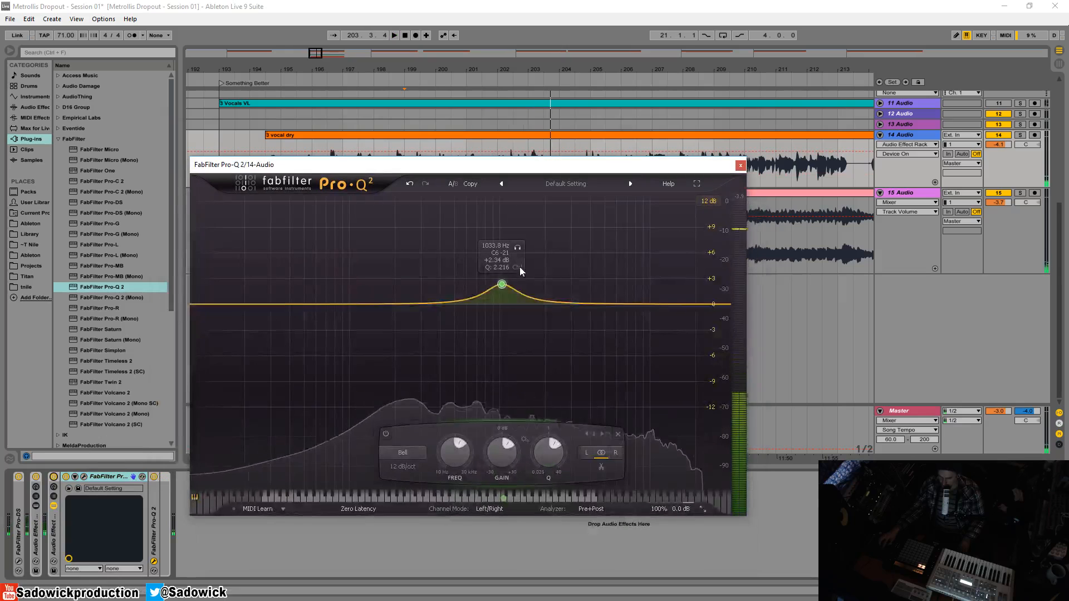
- Switch off and cut the bell-boost Pro-Q 2, then lower track 14's volume to -4.2 dB
left_click(154, 477)
key("space")
right_click(154, 503)
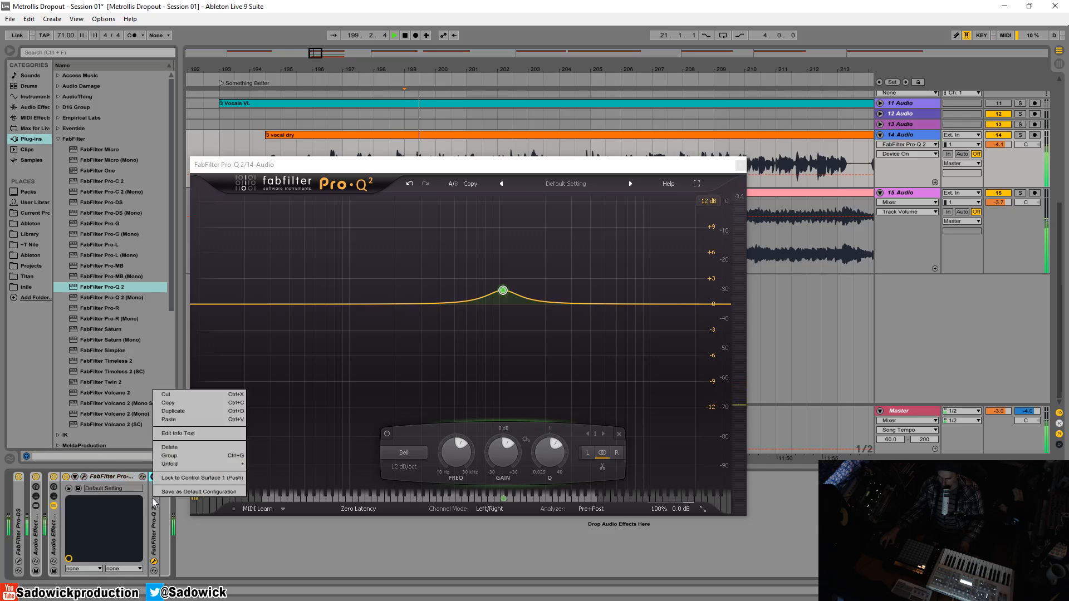
left_click(178, 396)
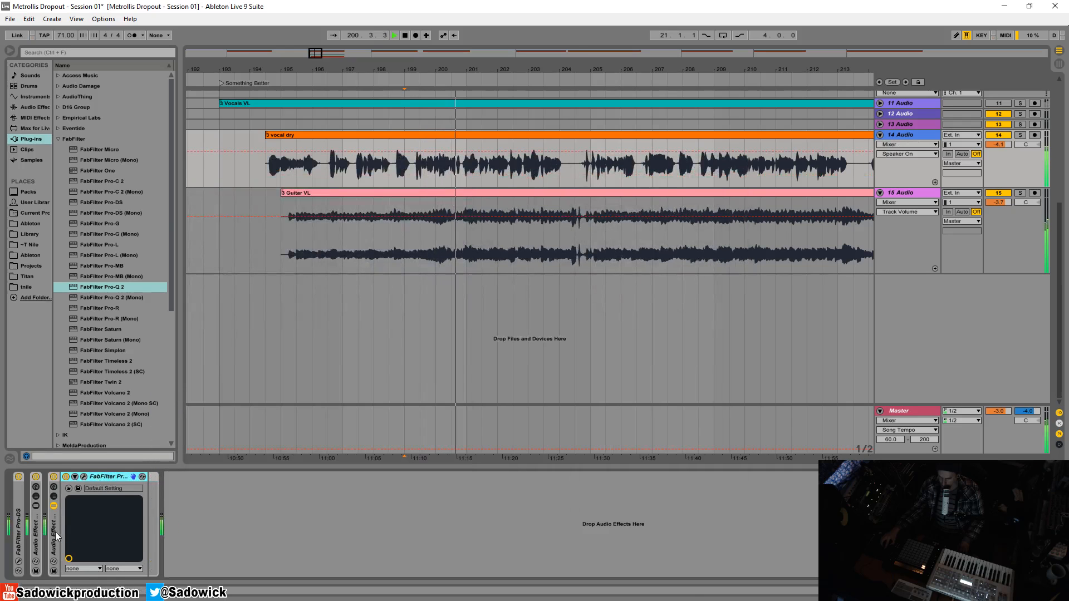
left_click_drag(1001, 146, 1000, 148)
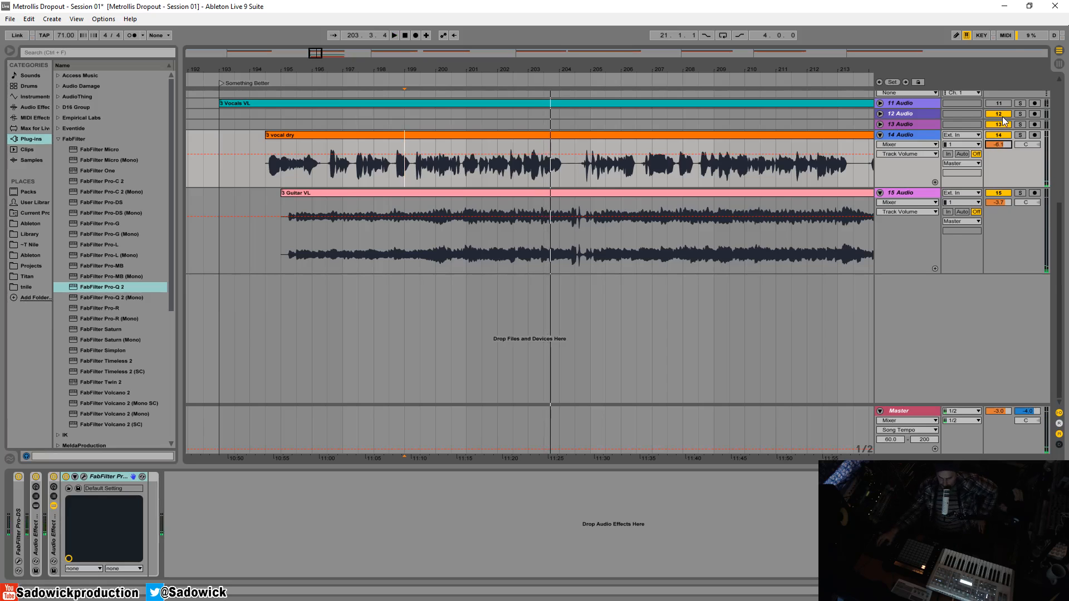
- Reopen the remaining Pro-Q 2 window, select its low-cut band near 180 Hz, and fold the rack
left_click(84, 476)
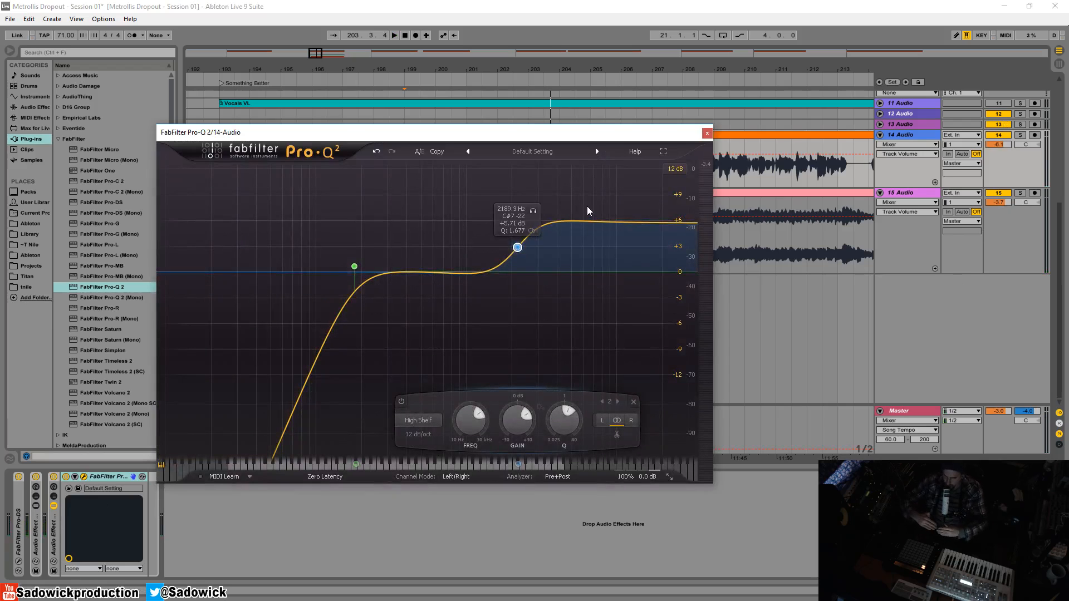
mouse_move(376, 242)
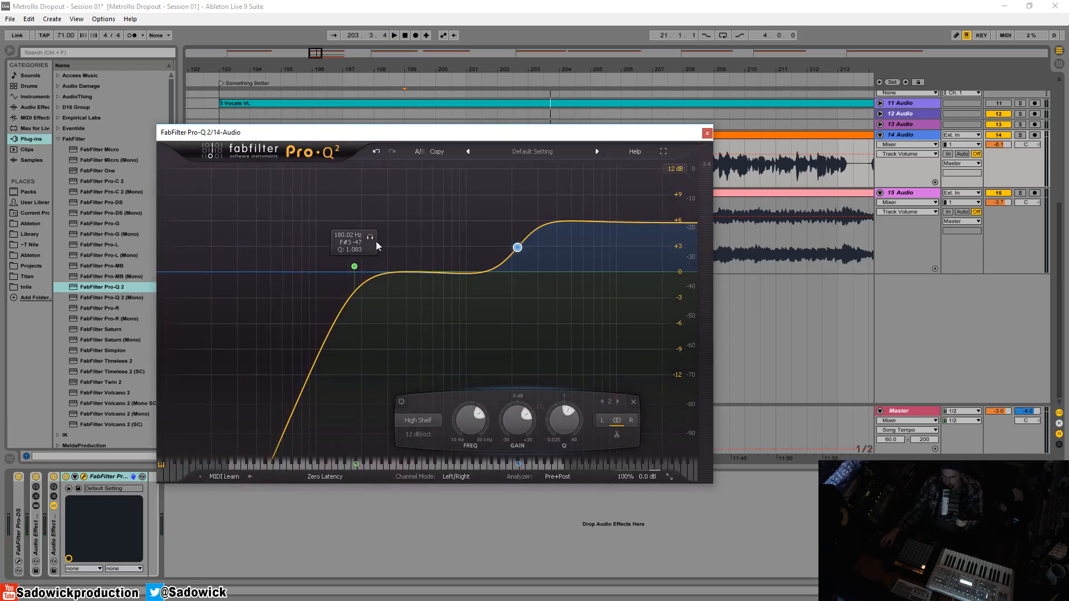
left_click(354, 267)
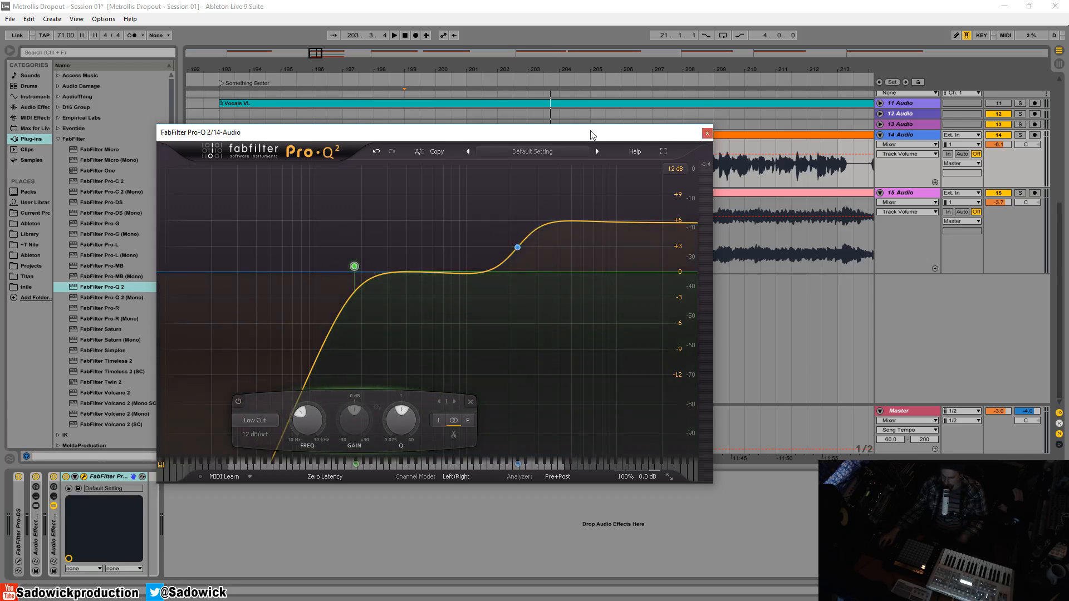
mouse_move(591, 132)
left_mouse_down()
mouse_move(577, 104)
mouse_move(577, 136)
left_mouse_up()
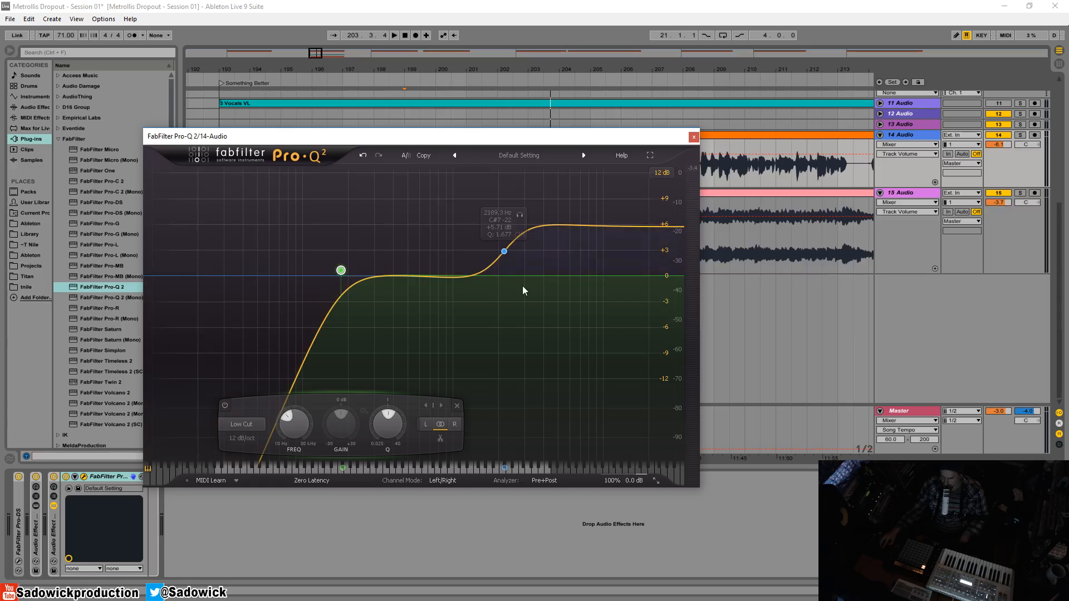
double_click(56, 543)
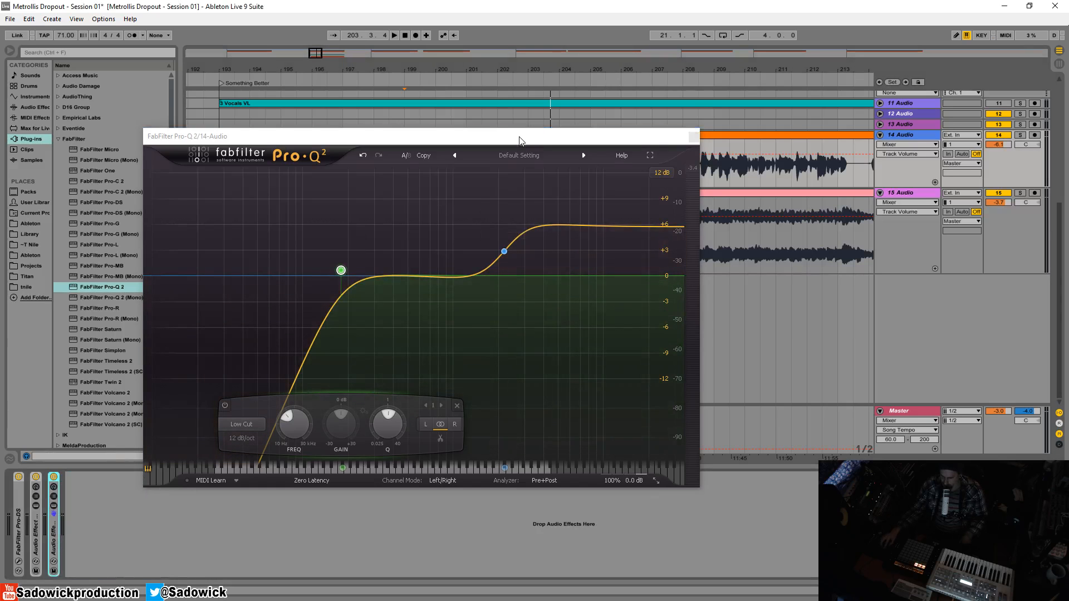
left_click_drag(529, 139, 498, 90)
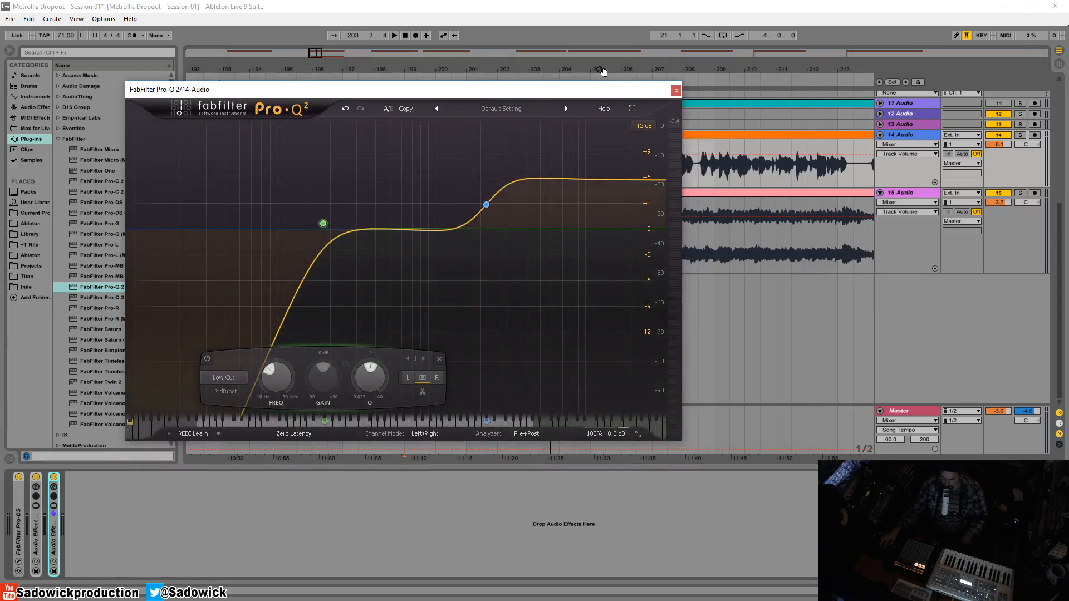
left_click_drag(621, 89, 600, 111)
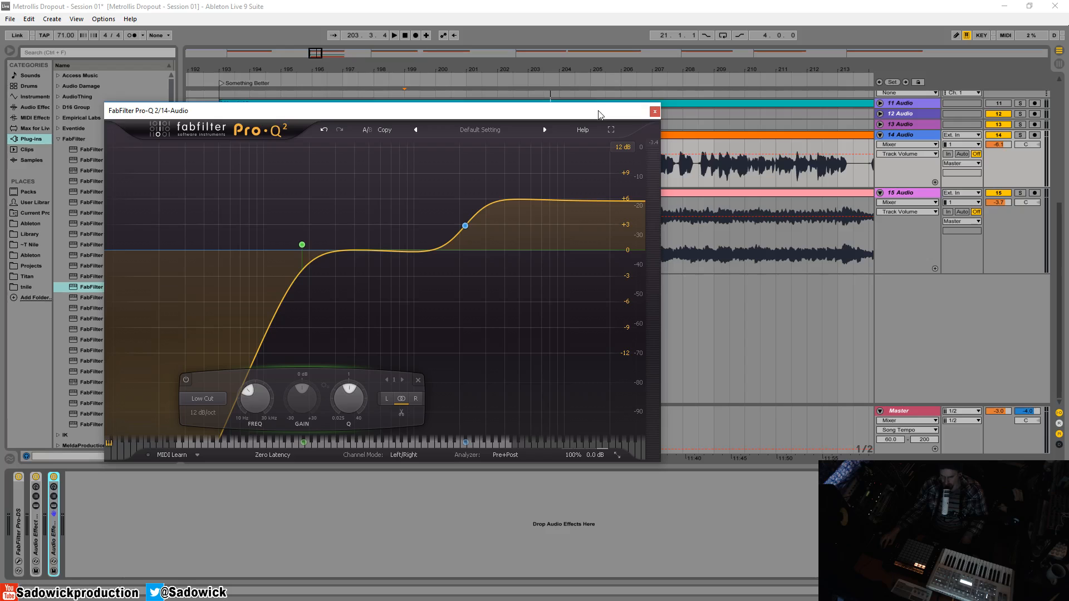